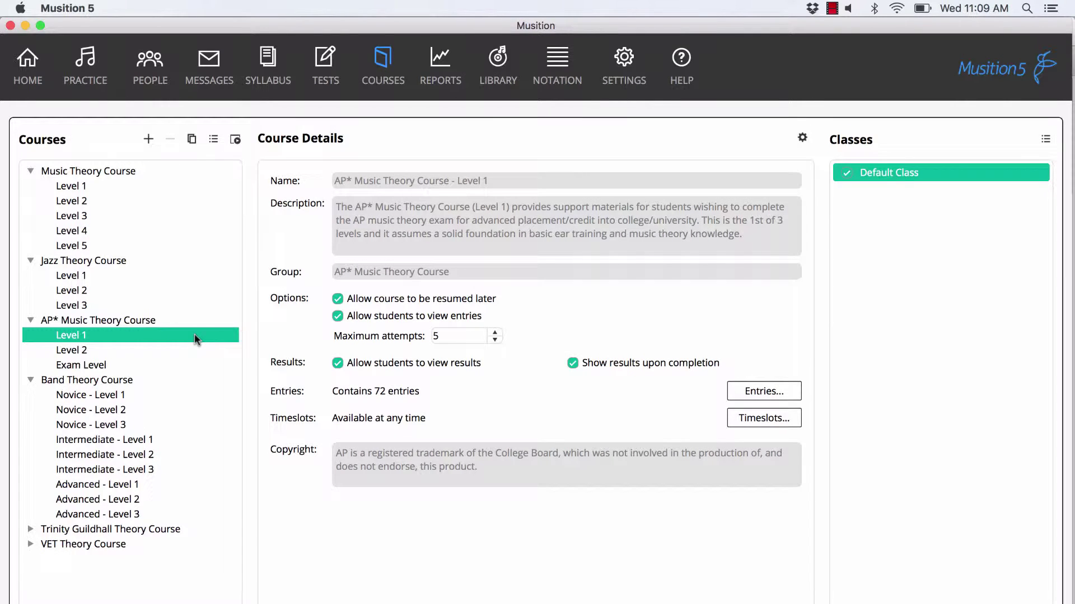
- View Band Theory Novice - Level 1 and Jazz Theory Level 1, ending on Music Theory Course – Level 3
left_click(165, 396)
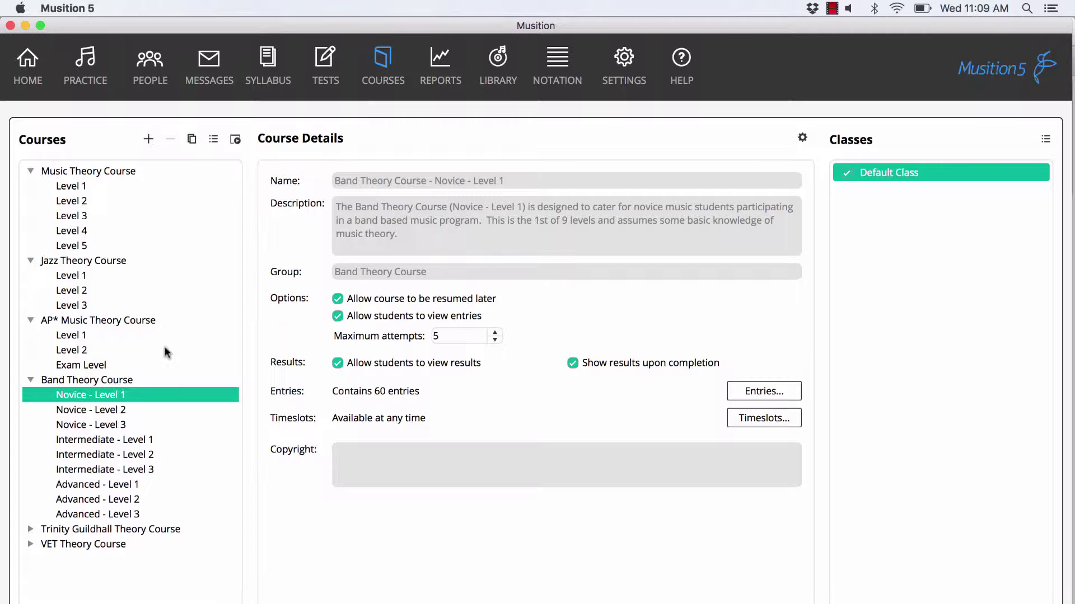
left_click(179, 274)
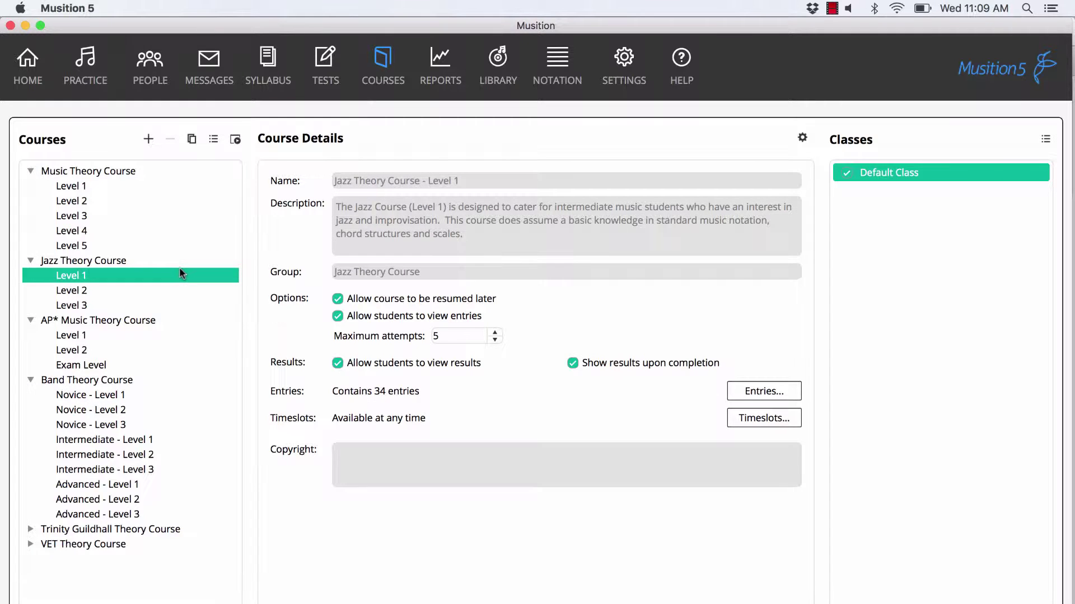
left_click(184, 216)
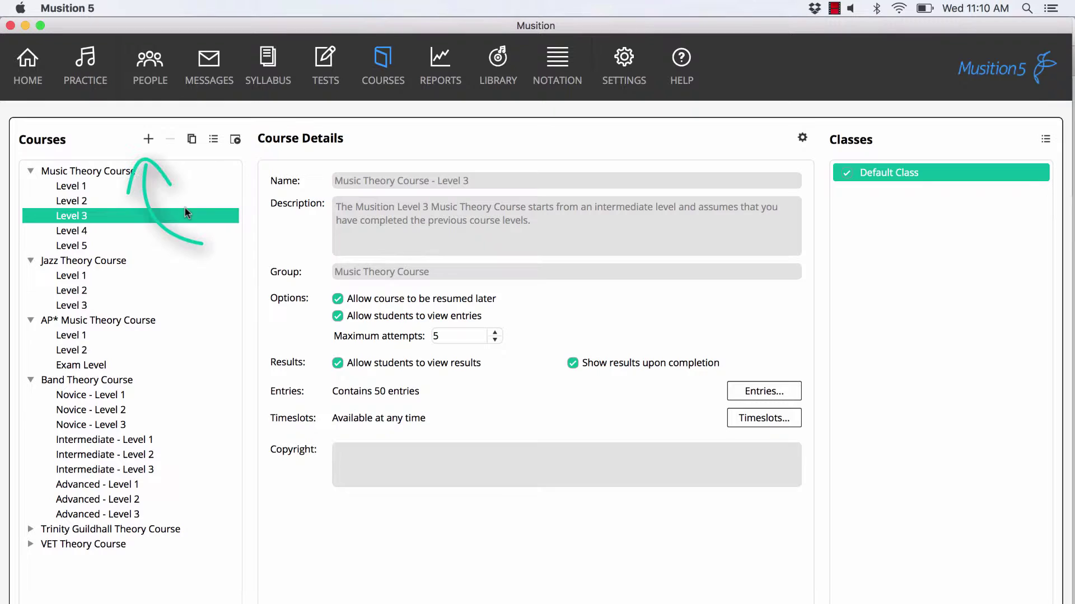
- Add a new course named 'Theory Course 1' with the description 'TC1'
left_click(149, 139)
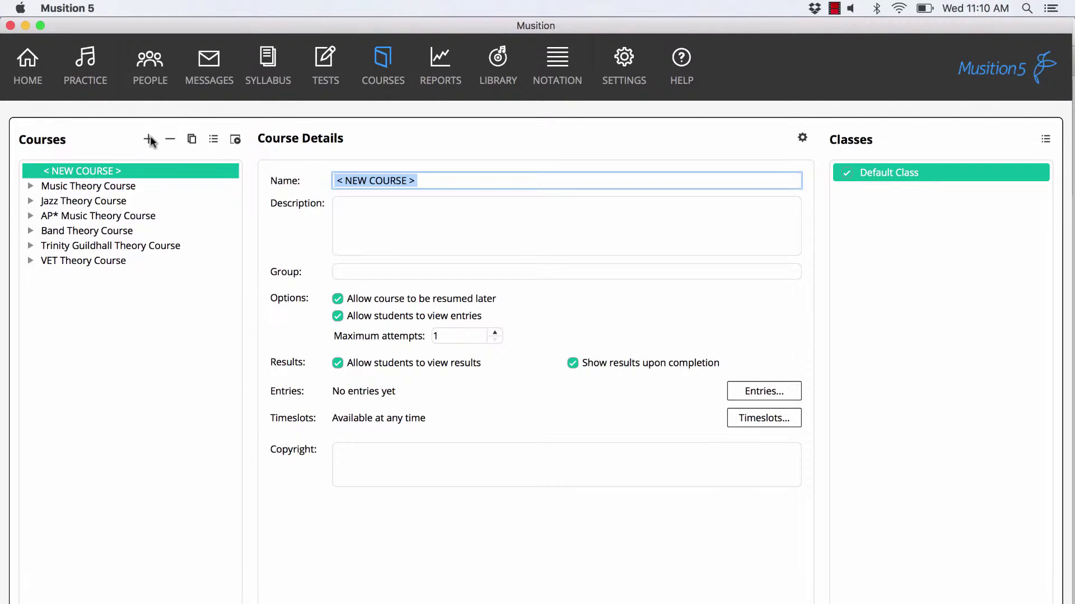
type("Theory")
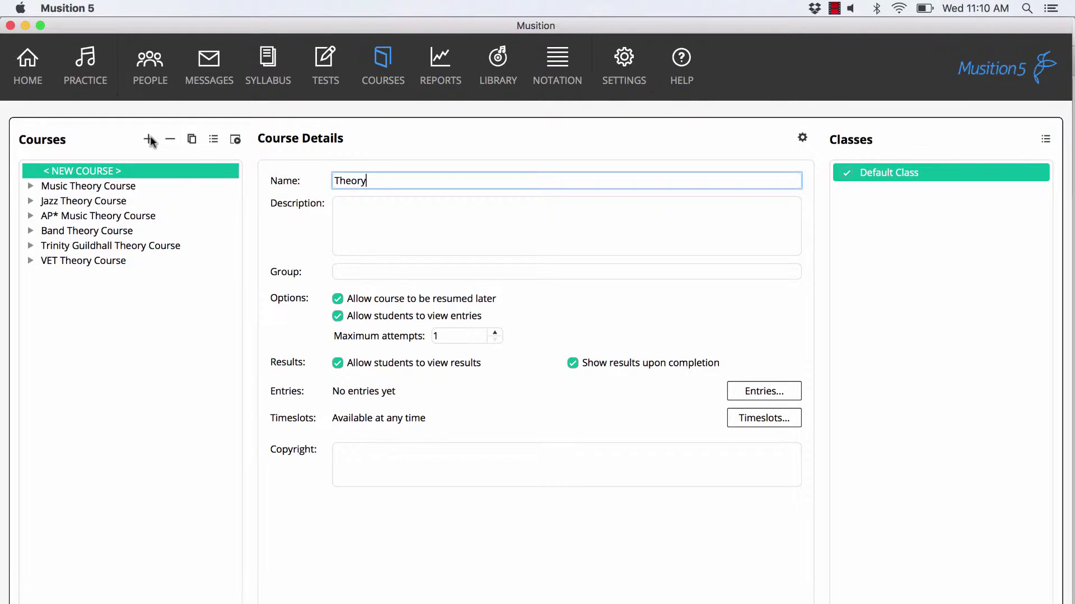
type(" Course 1")
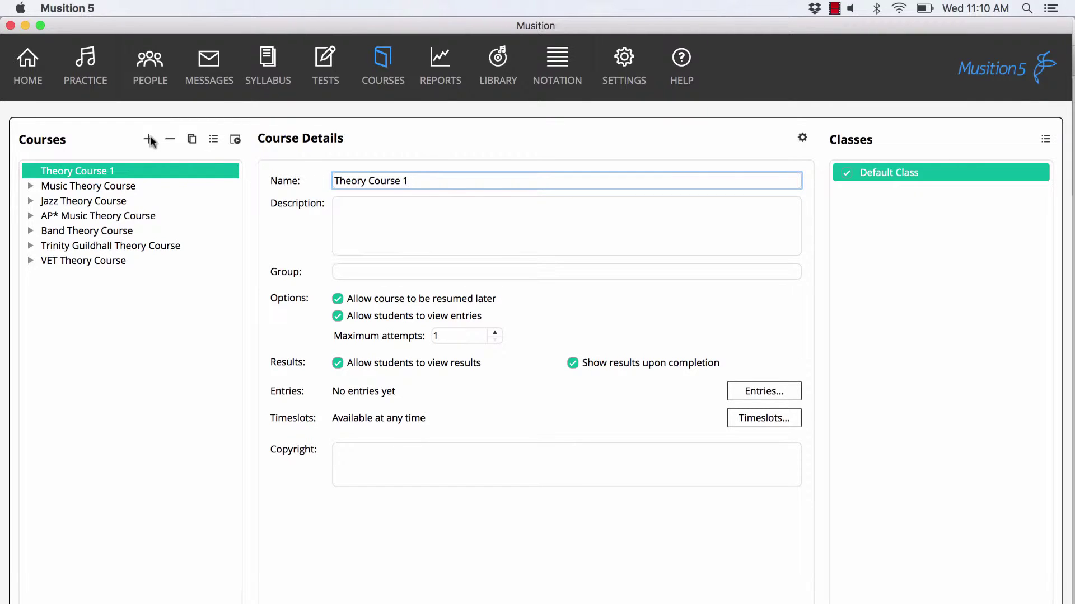
key("Tab")
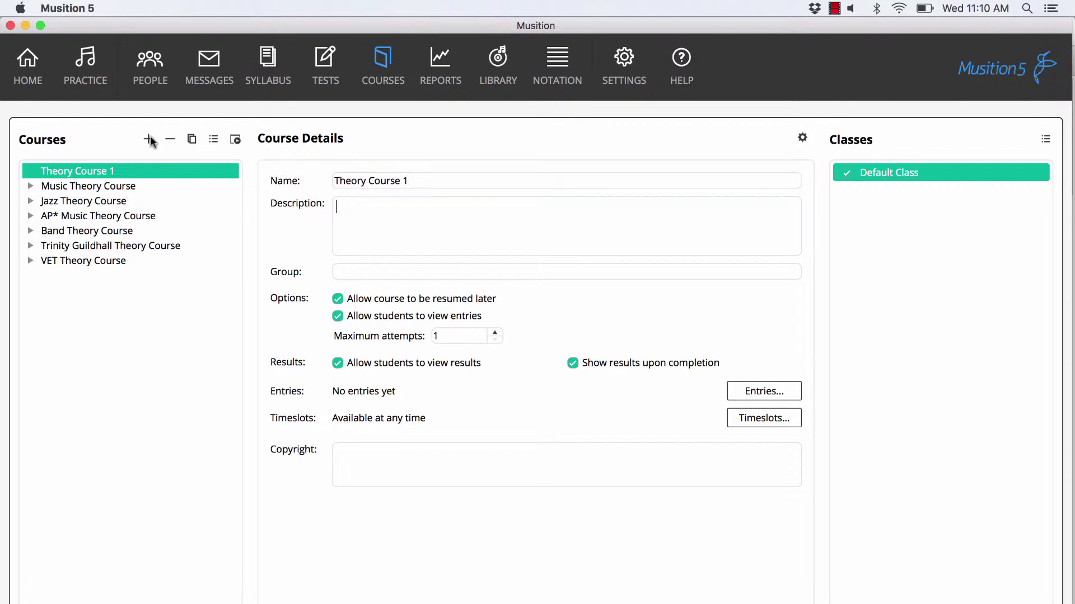
type("TC1")
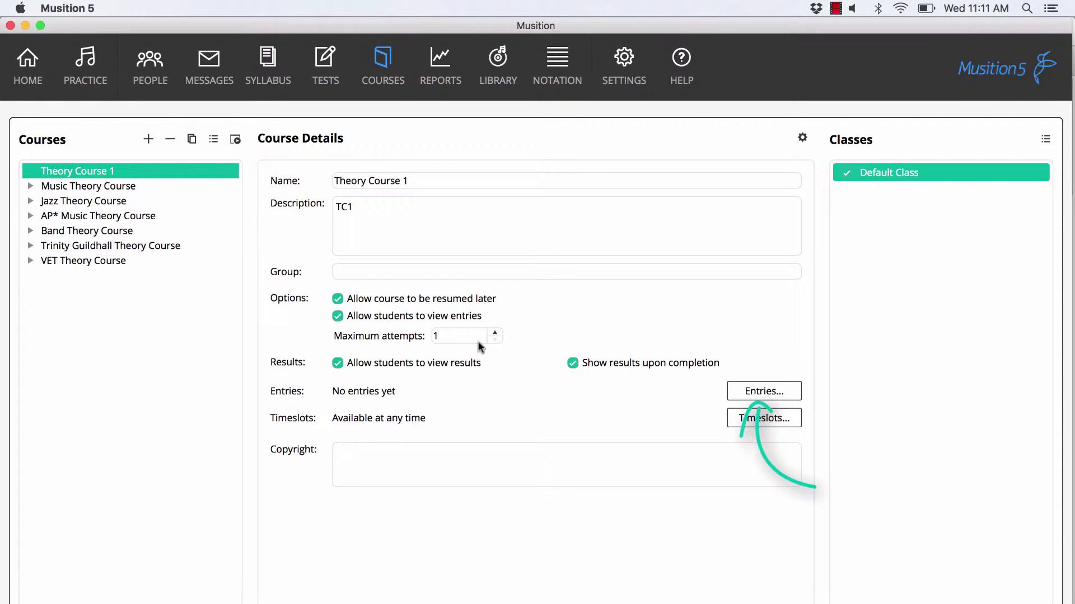
- Make Theory Course 1's first entry a Display Text reading 'Welcome! Good luck!!'
left_click(764, 391)
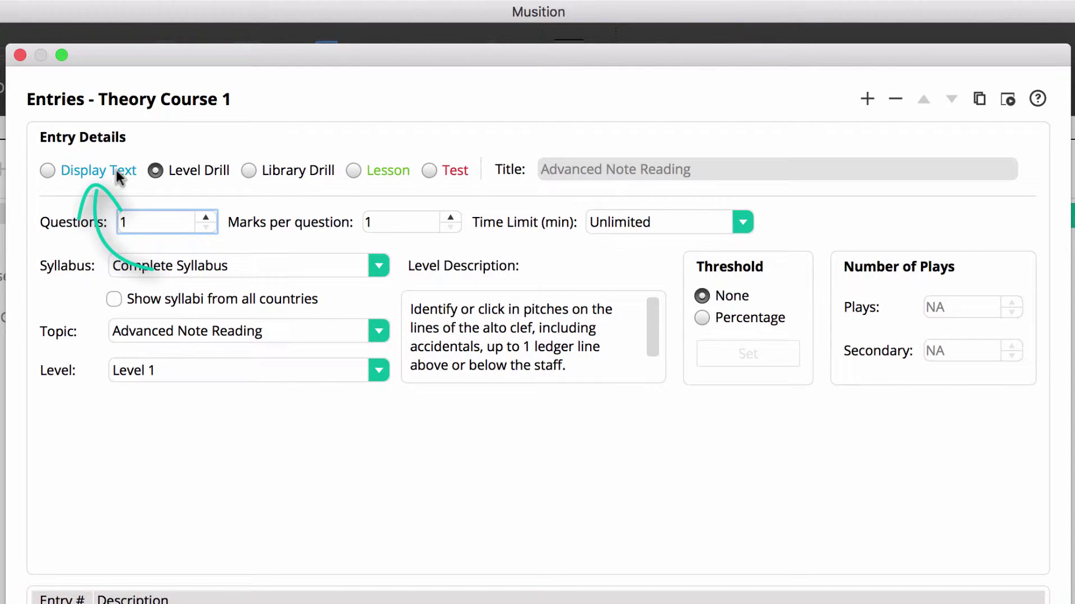
left_click(116, 170)
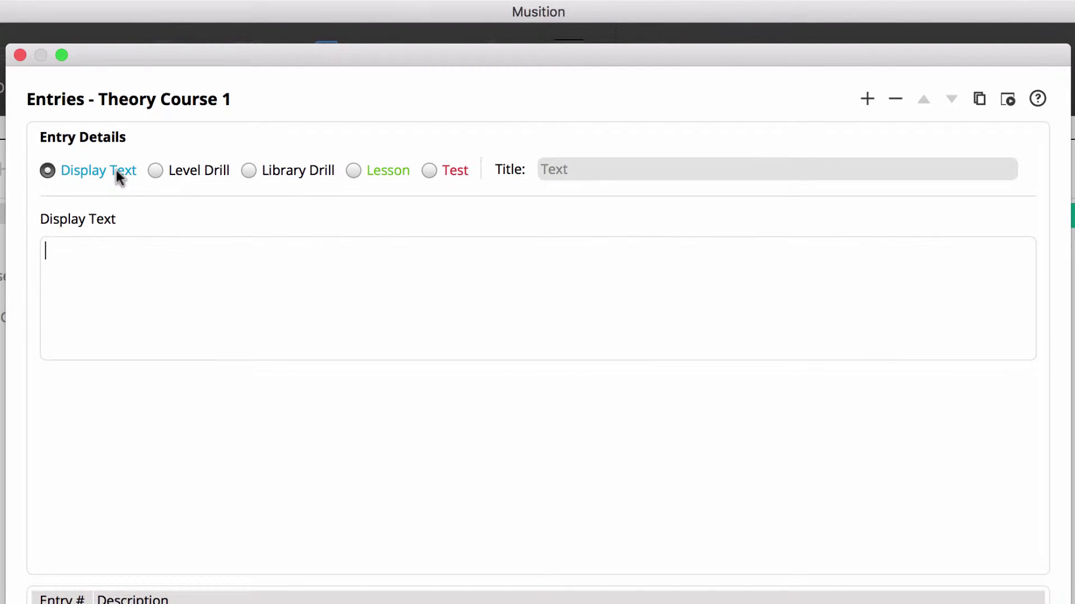
type("Welcome!  Goo")
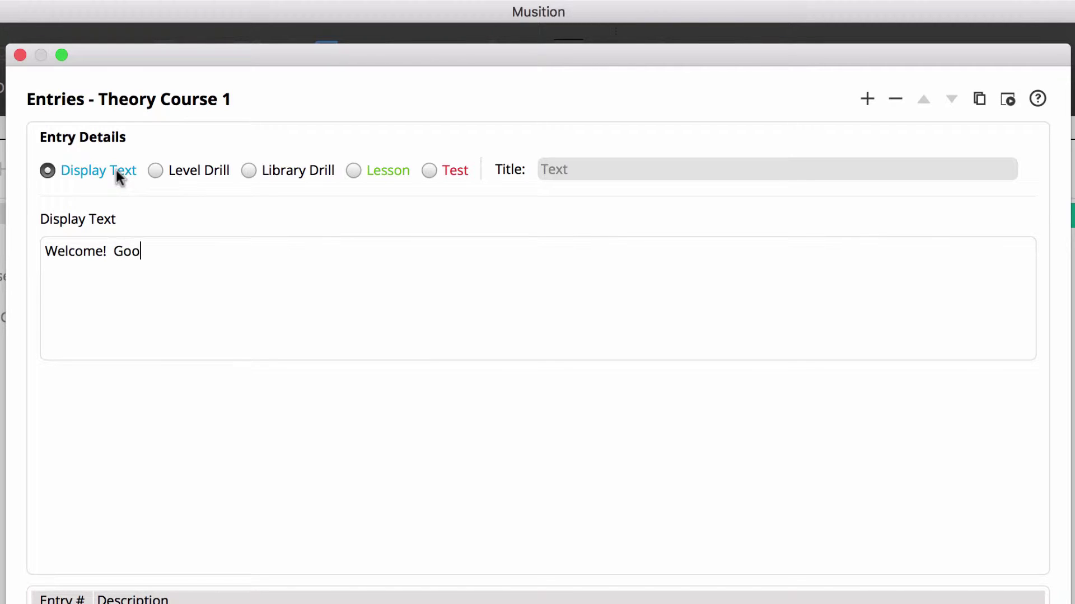
type("d luck!!")
- Add a second entry as the lesson 'Beaming & Grouping - Introduction'
left_click(866, 100)
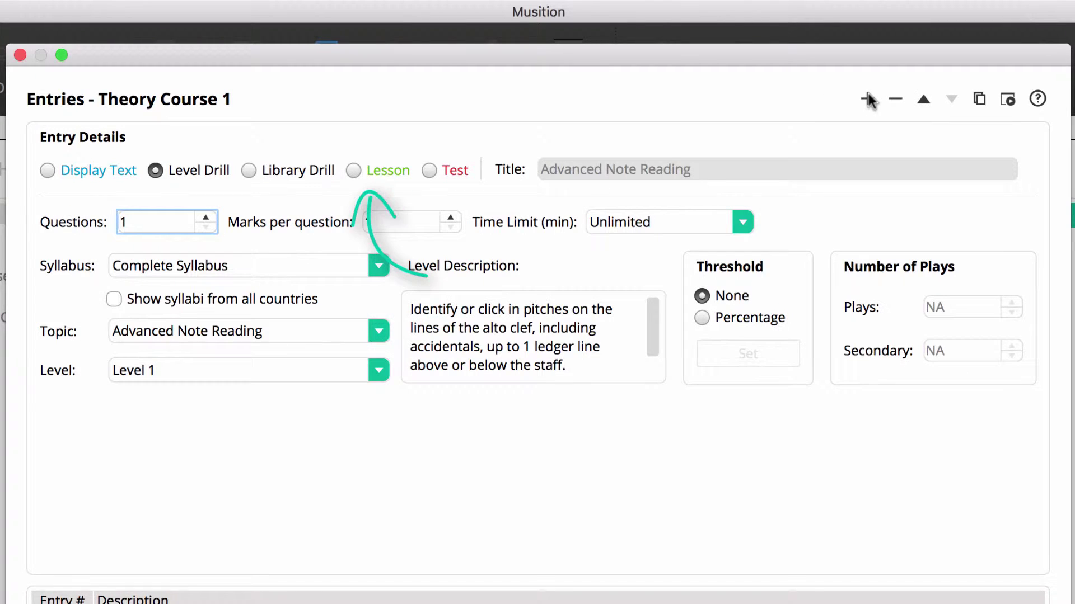
left_click(388, 173)
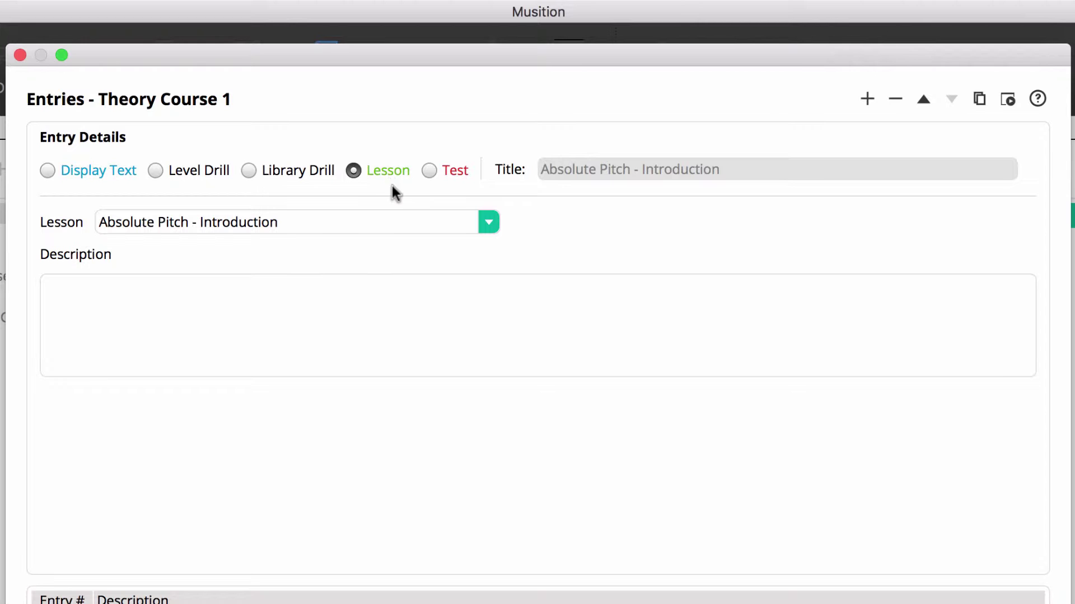
left_click(474, 221)
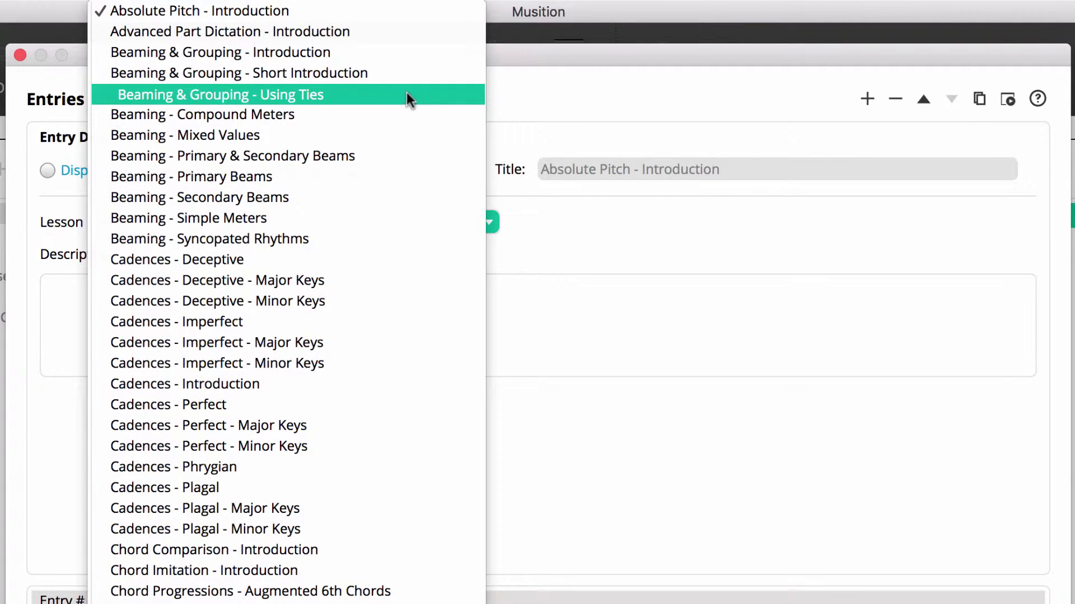
left_click(398, 55)
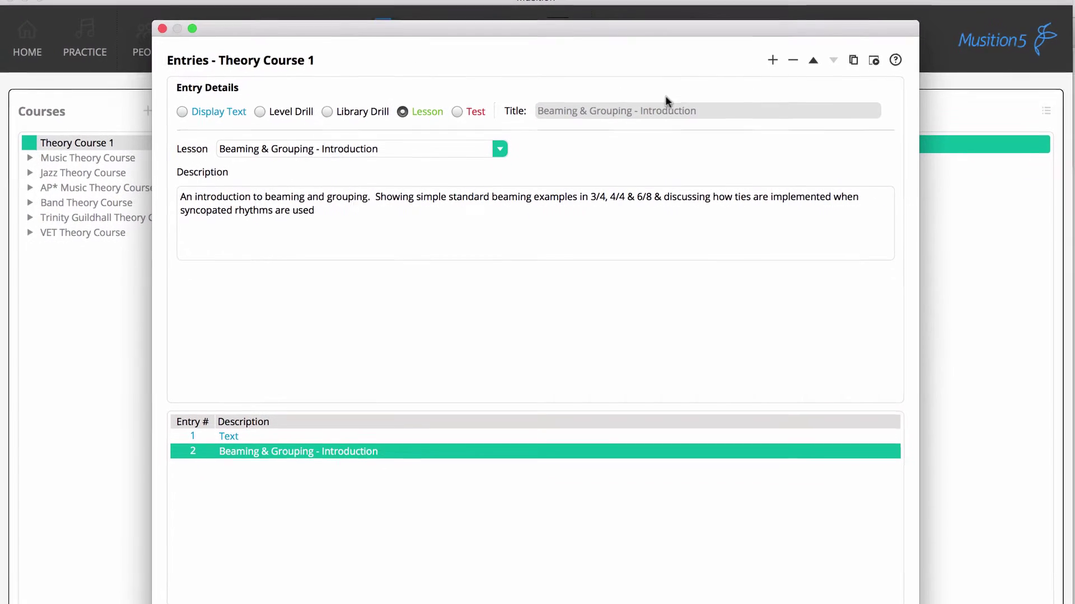
left_click(874, 63)
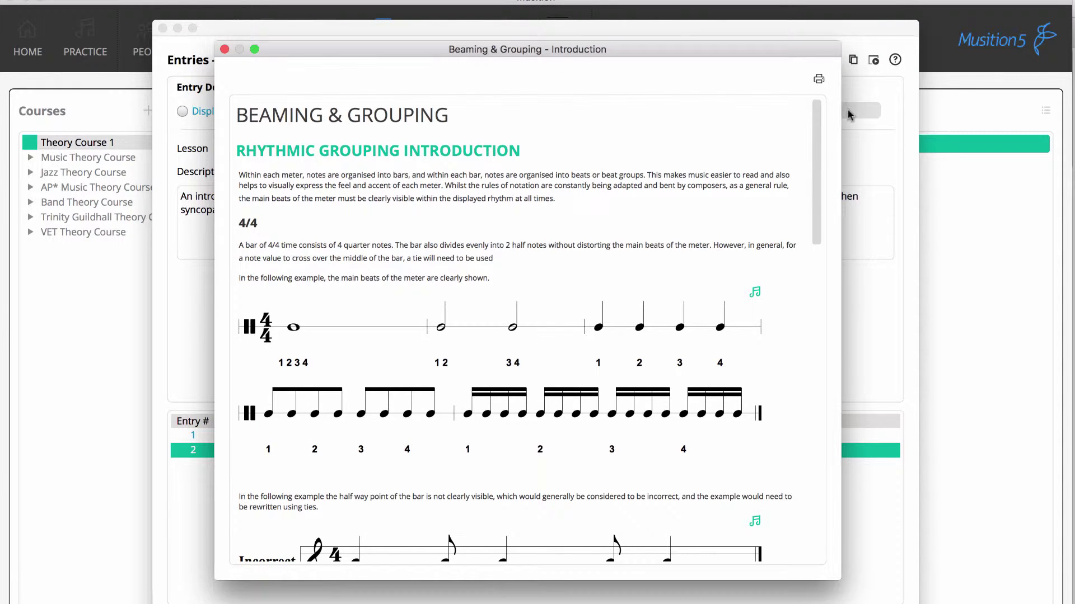
scroll(801, 173, "down", 6)
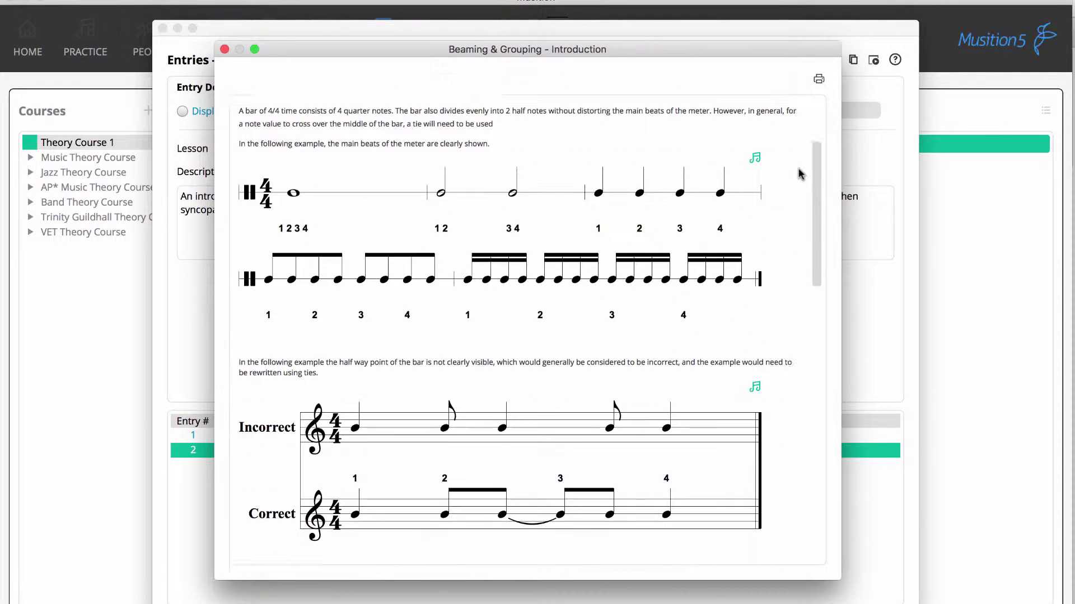
scroll(801, 173, "down", 7)
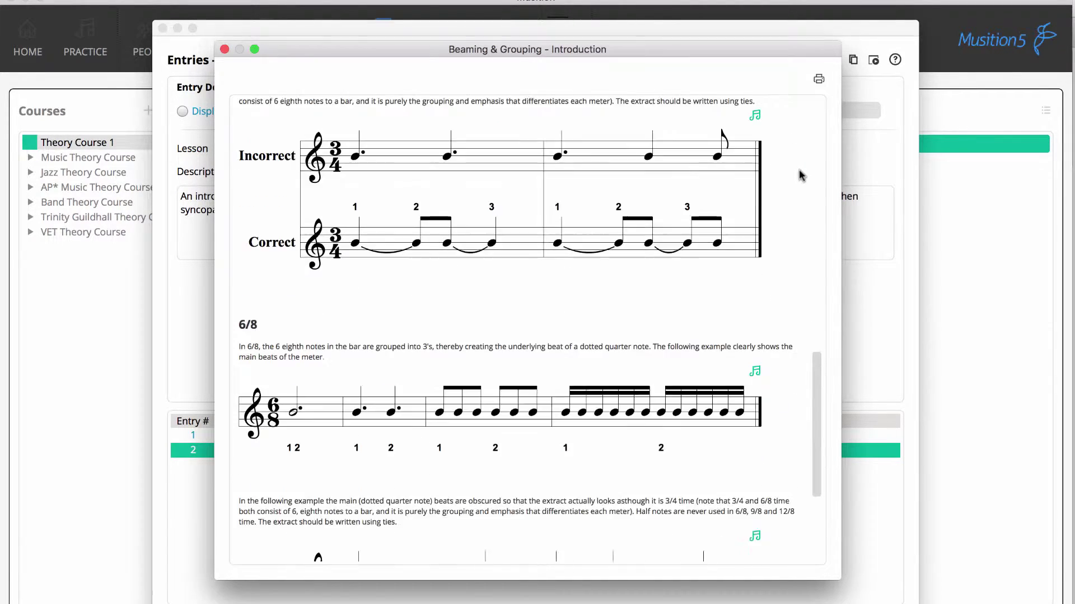
scroll(802, 176, "down", 5)
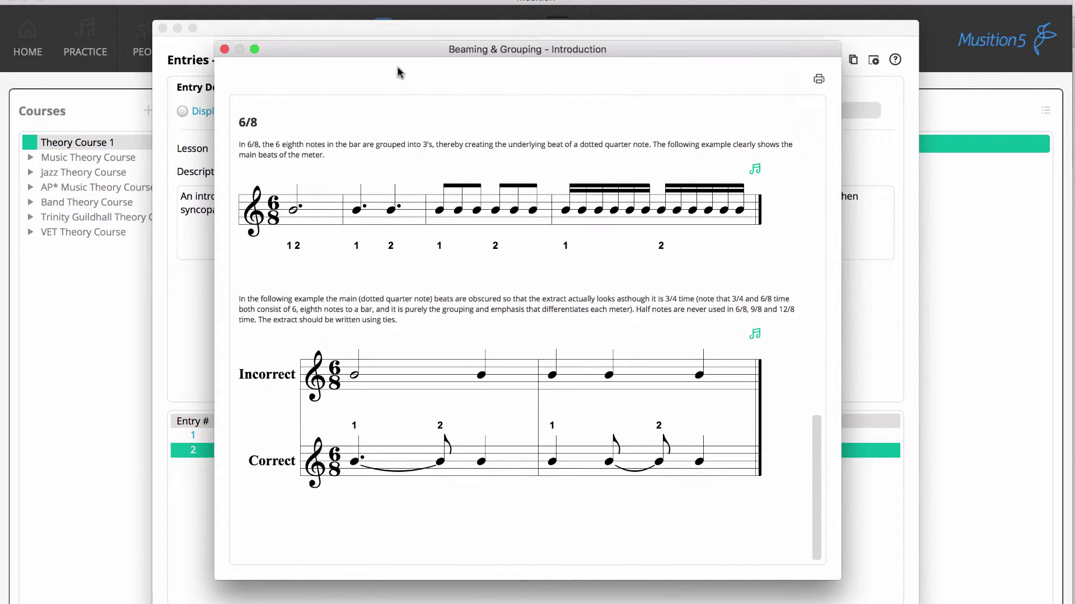
left_click(224, 49)
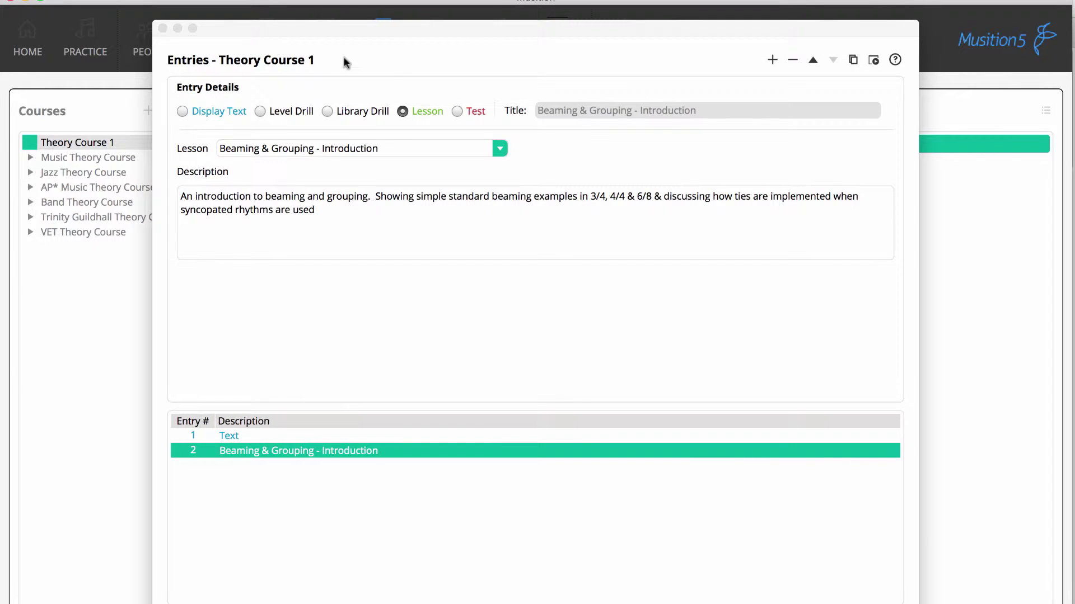
- Add a third entry as the lesson 'Beaming & Grouping - Using Ties'
left_click(773, 60)
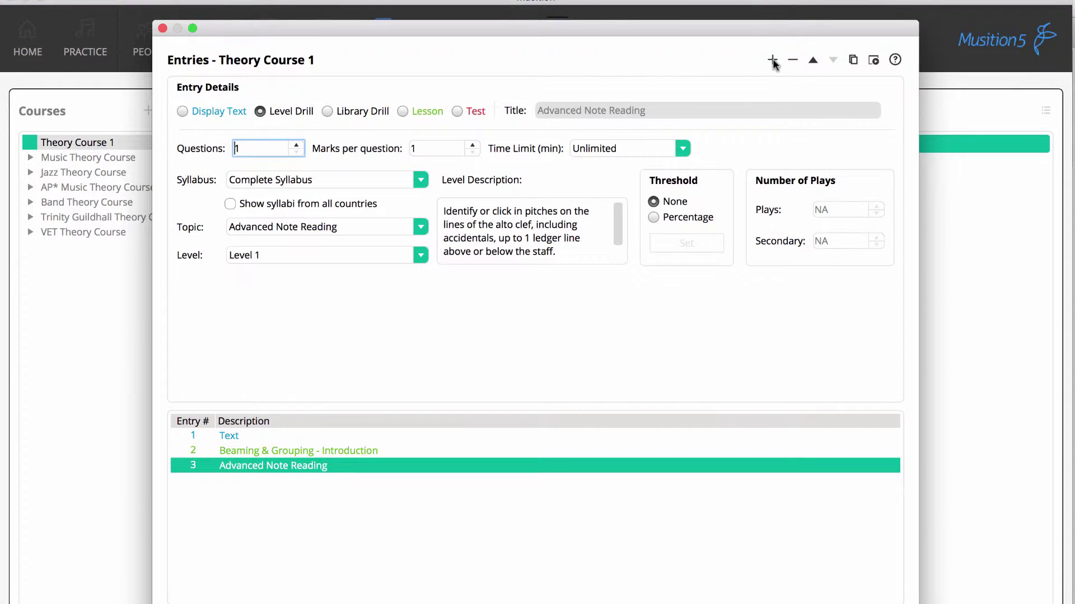
left_click(422, 115)
left_click(444, 149)
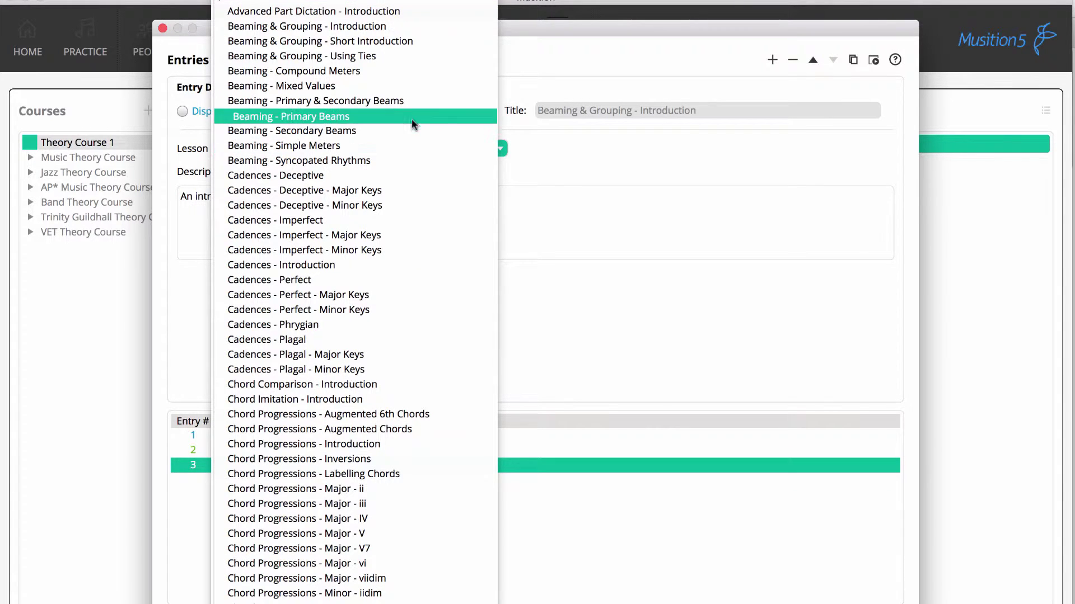
left_click(361, 57)
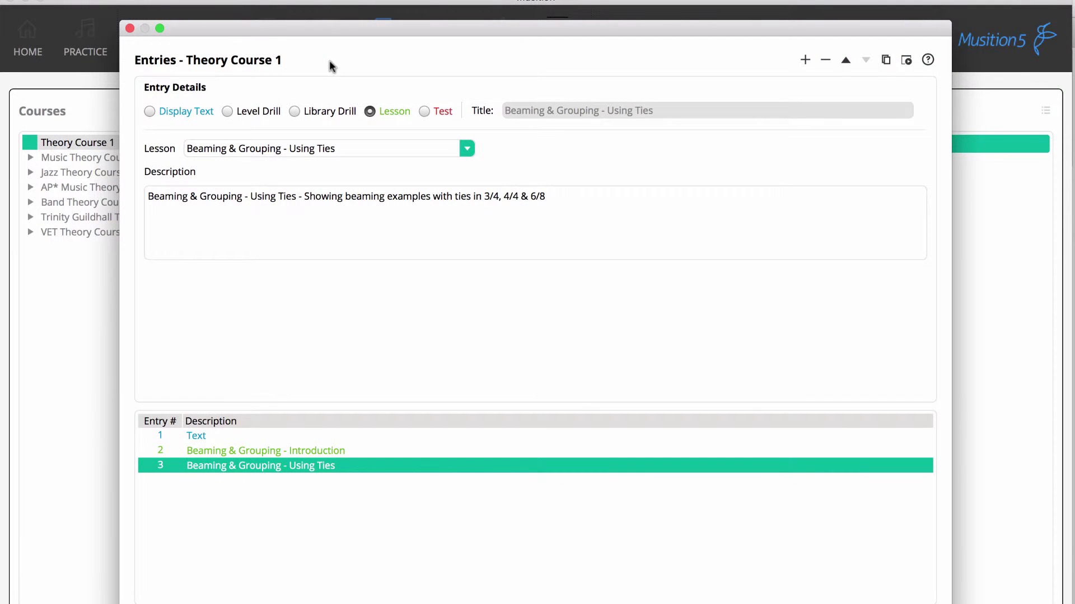
- Add a fourth entry as a Complete Syllabus Beaming level drill at Level 3
left_click(805, 60)
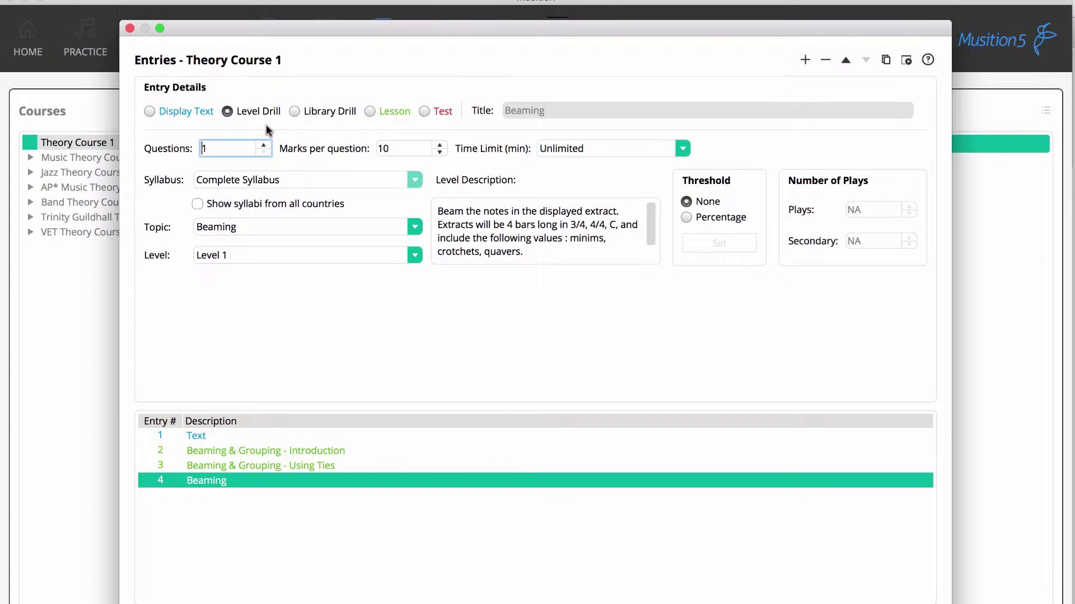
left_click(340, 180)
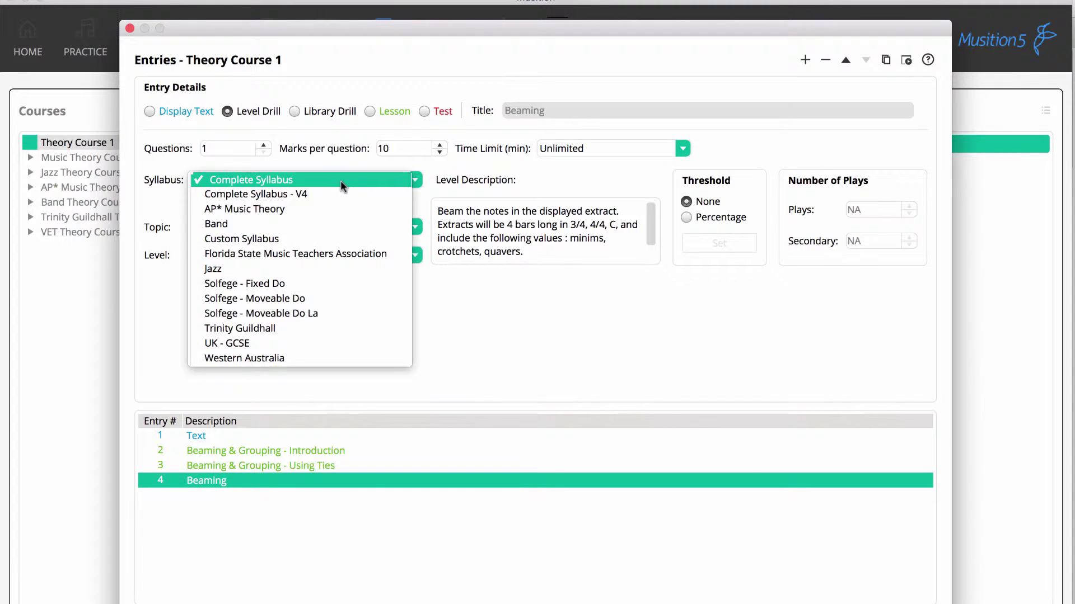
left_click(340, 180)
left_click(356, 219)
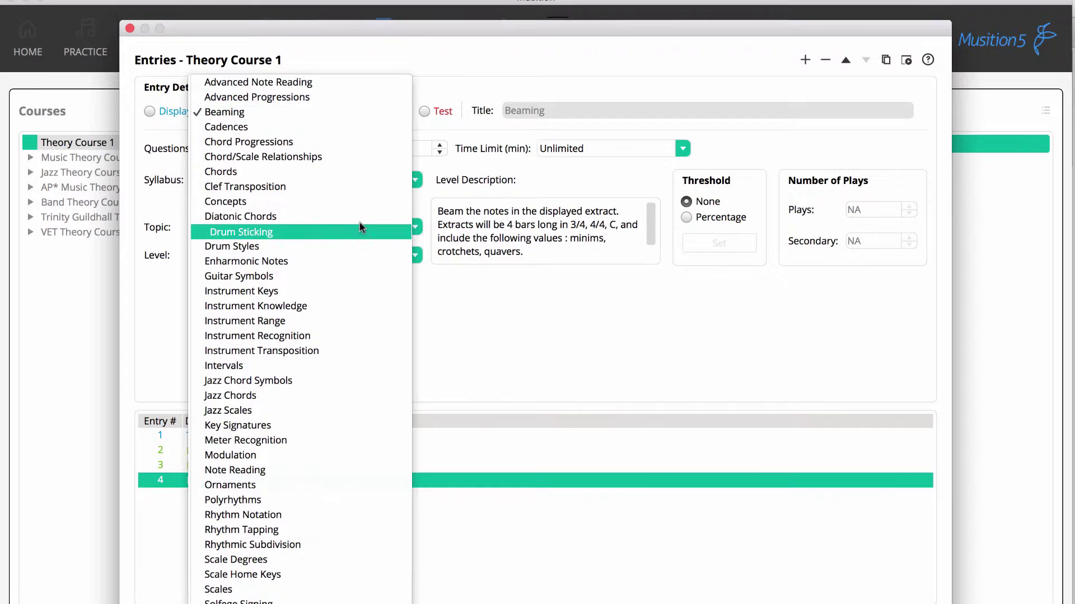
left_click(341, 116)
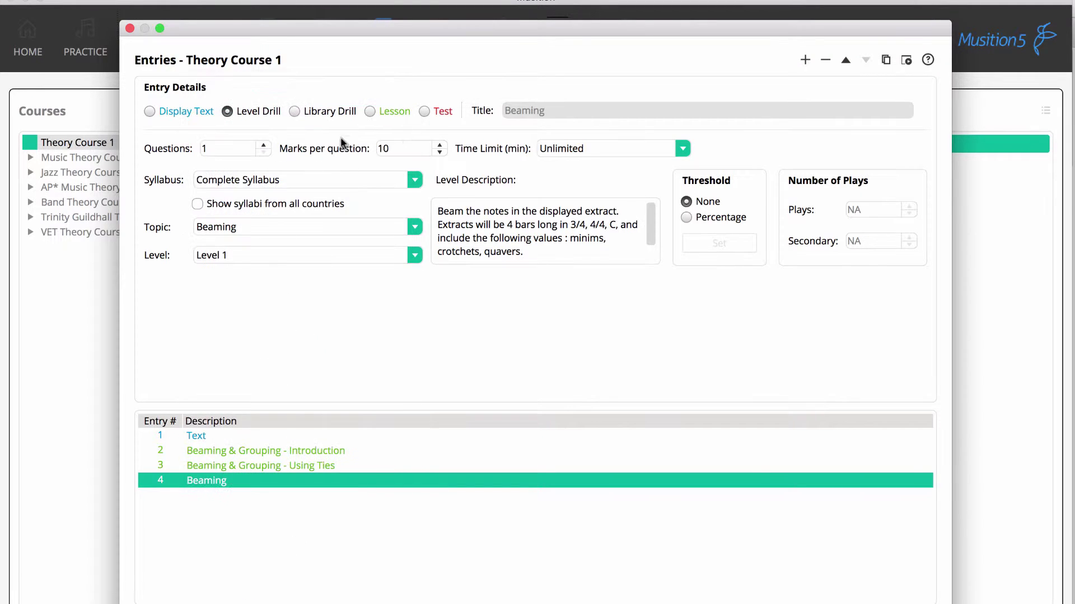
left_click(353, 253)
left_click(355, 285)
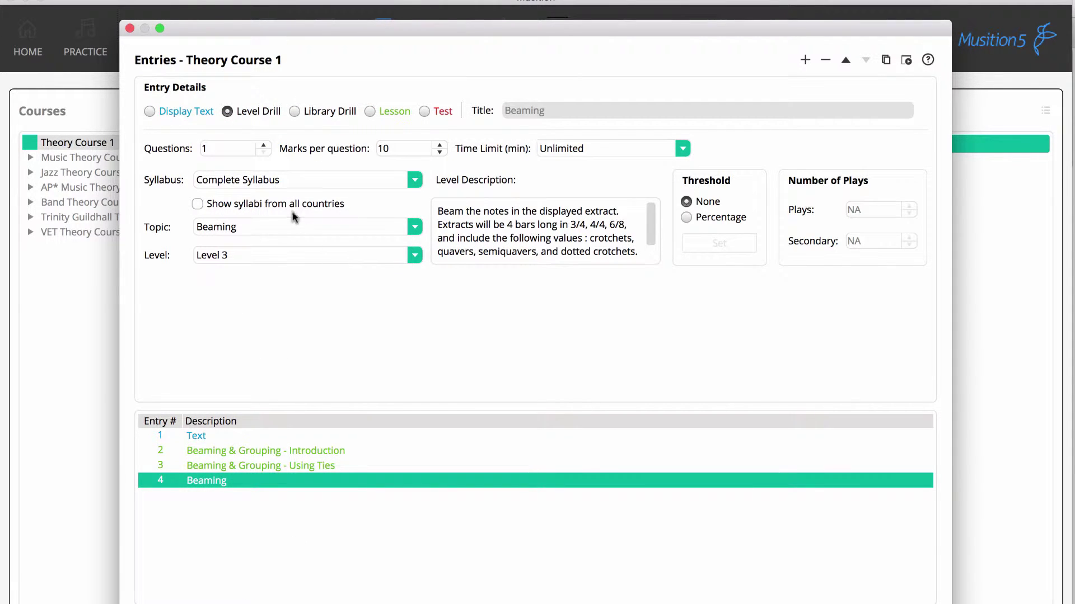
- Set the drill to 3 questions at 5 marks each
left_click(263, 146)
left_click(264, 146)
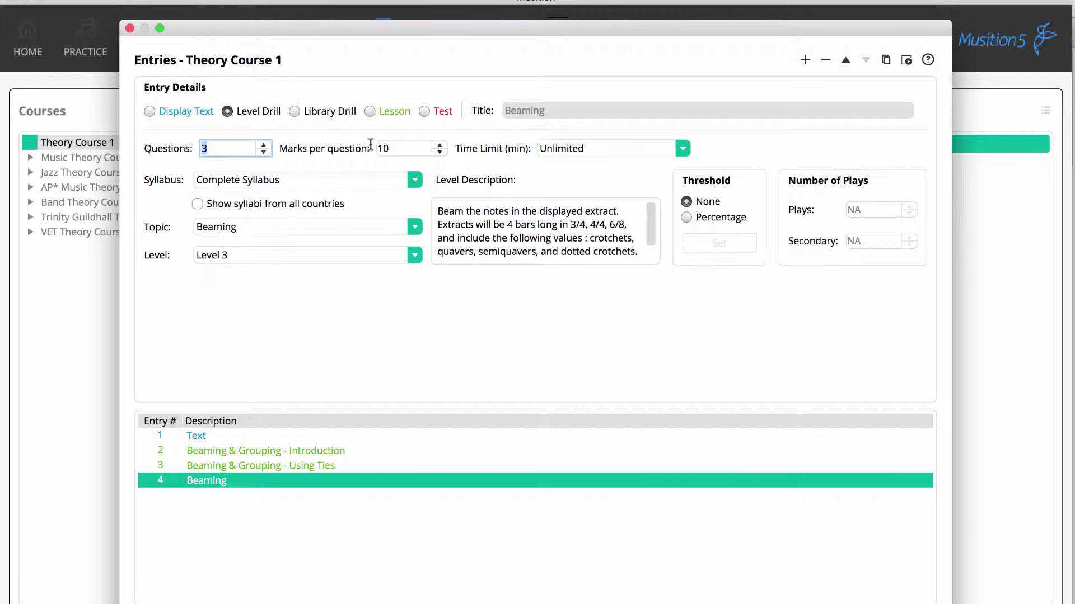
left_click(440, 153)
left_click(440, 152)
left_click(441, 152)
left_click(441, 152)
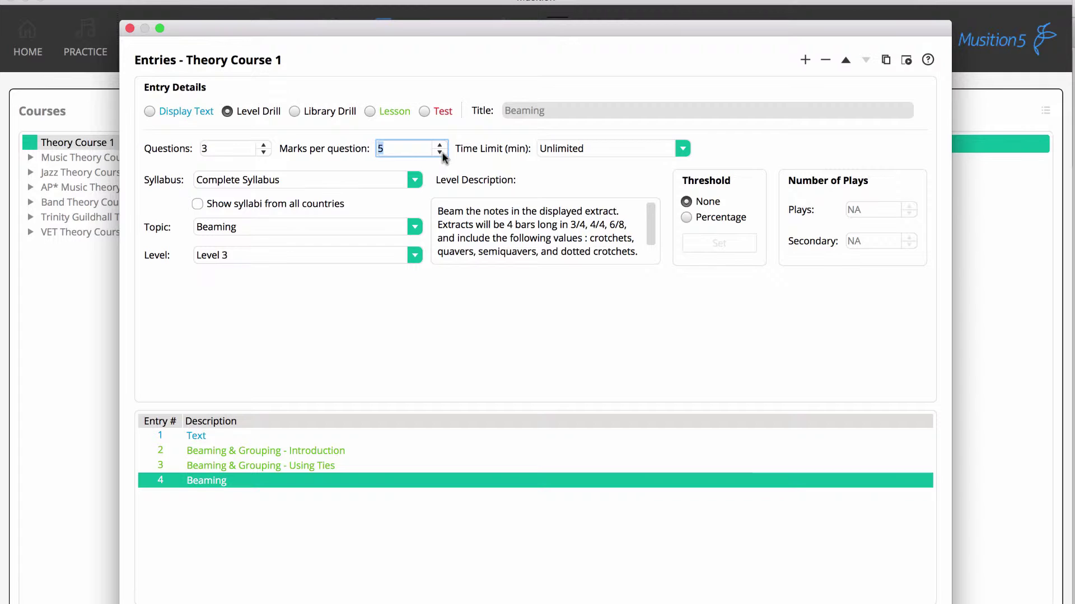
left_click(414, 181)
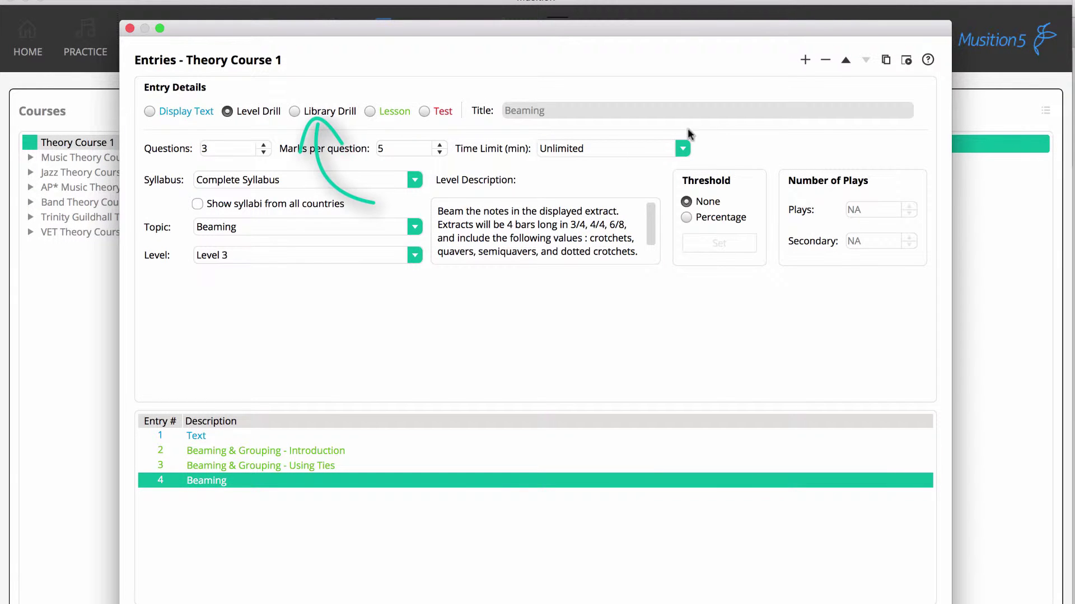
- Add a fifth Library Drill entry titled 'Ties' with 3 questions and bring up its question picker
left_click(805, 60)
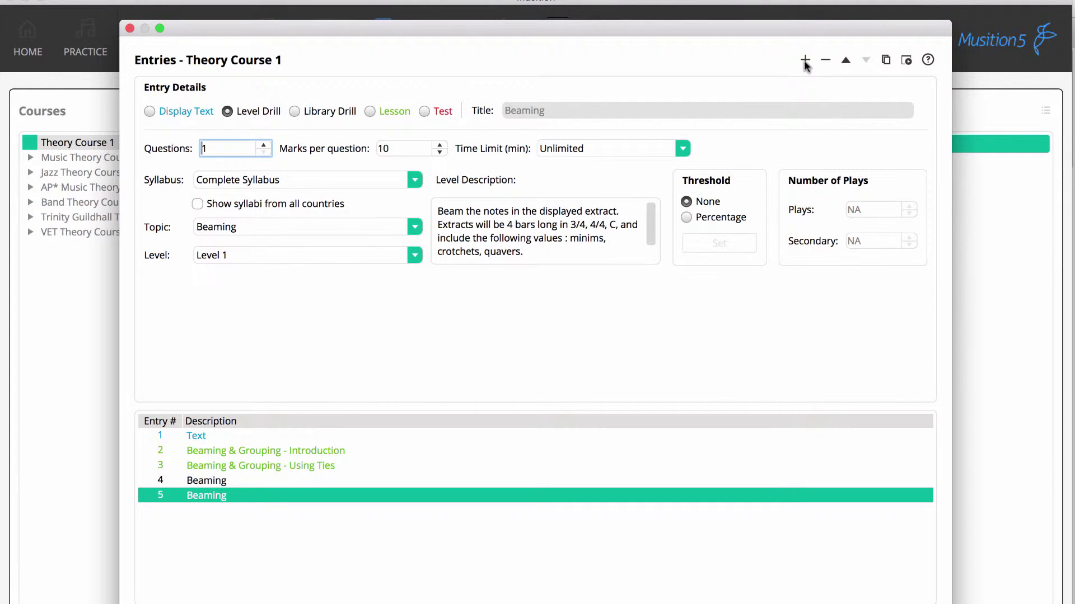
left_click(331, 112)
double_click(553, 110)
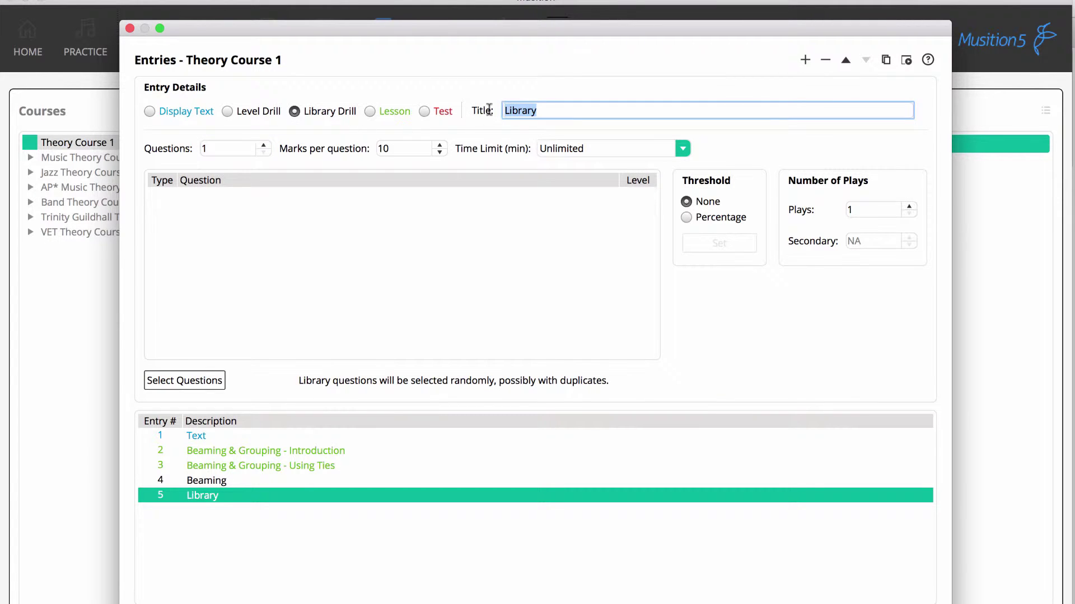
type("Ties")
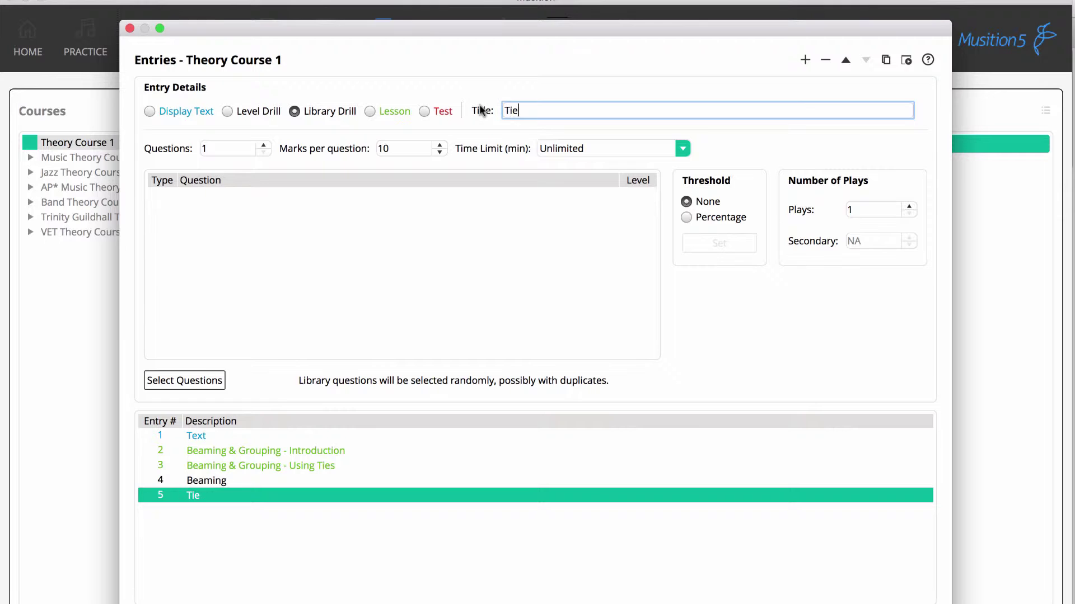
left_click(264, 145)
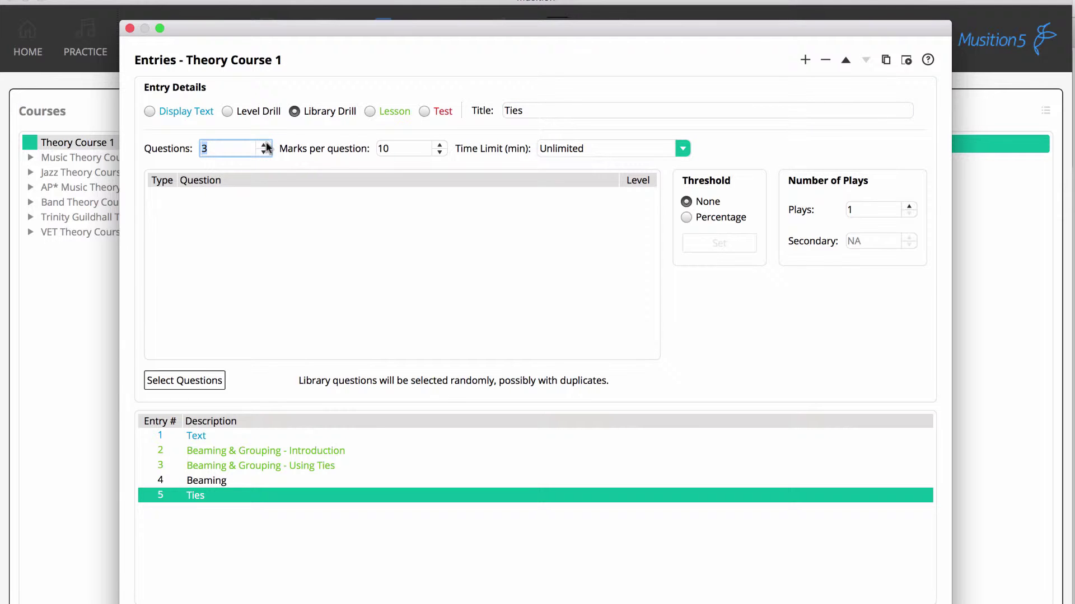
left_click(224, 381)
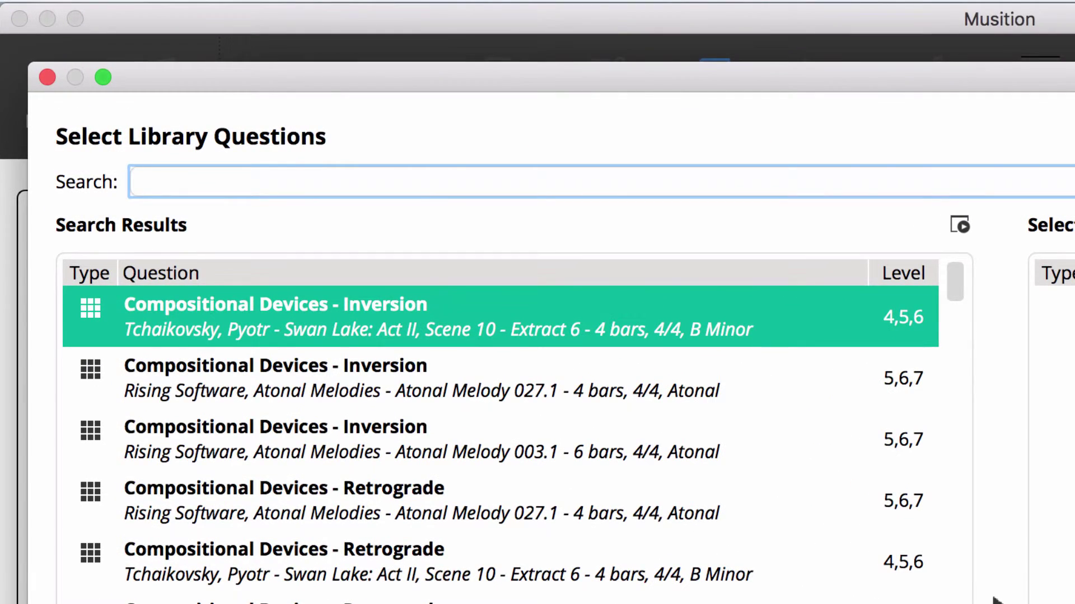
- Search 'ties' and add Ties 015, Ties 014 and Ties 001 to the drill
type("ties")
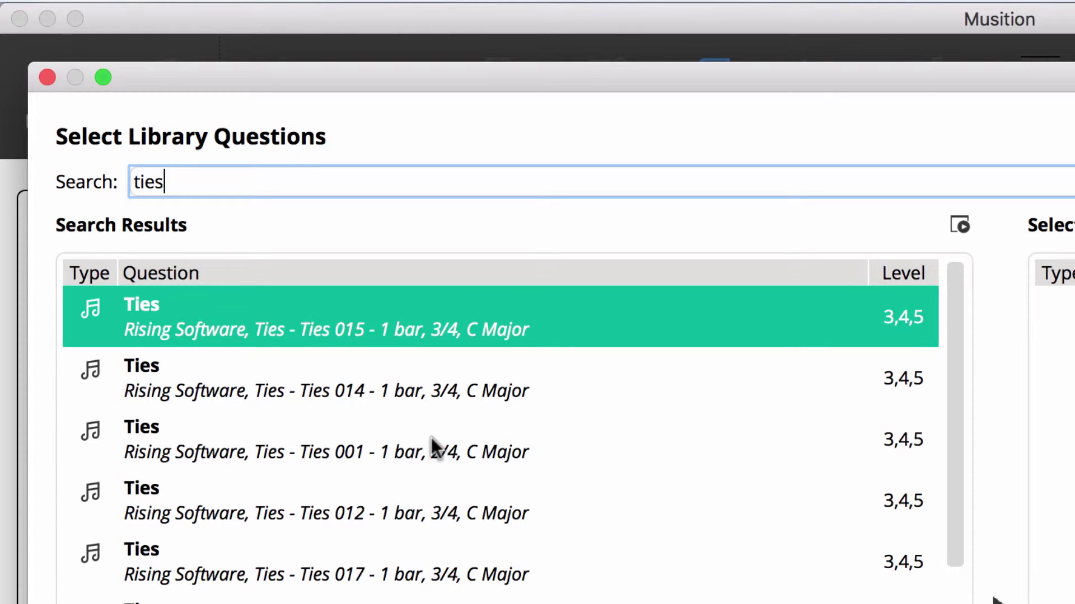
left_click(431, 438, "shift")
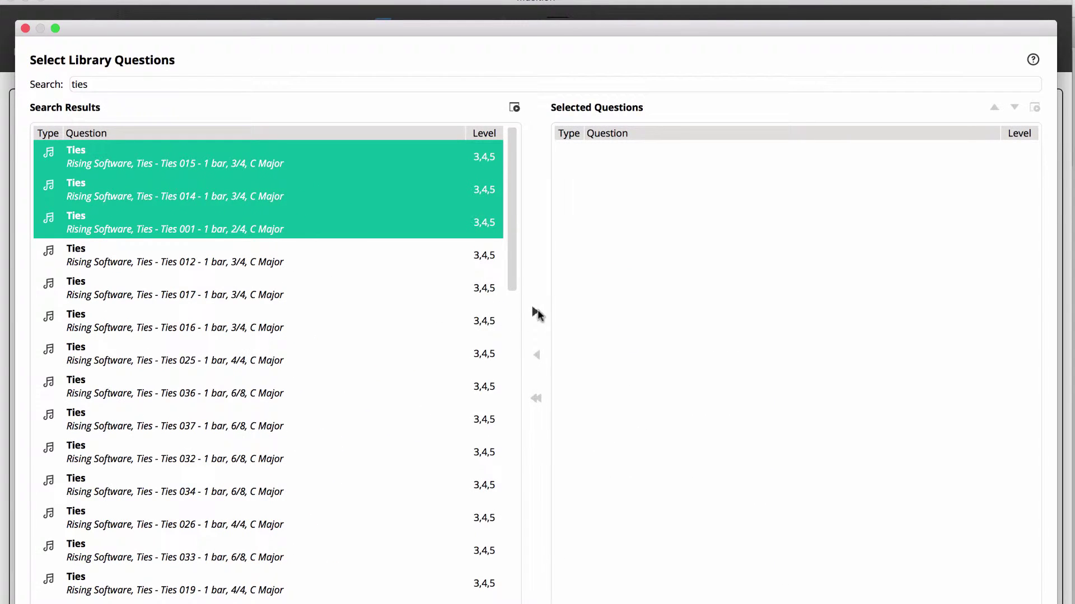
left_click(536, 313)
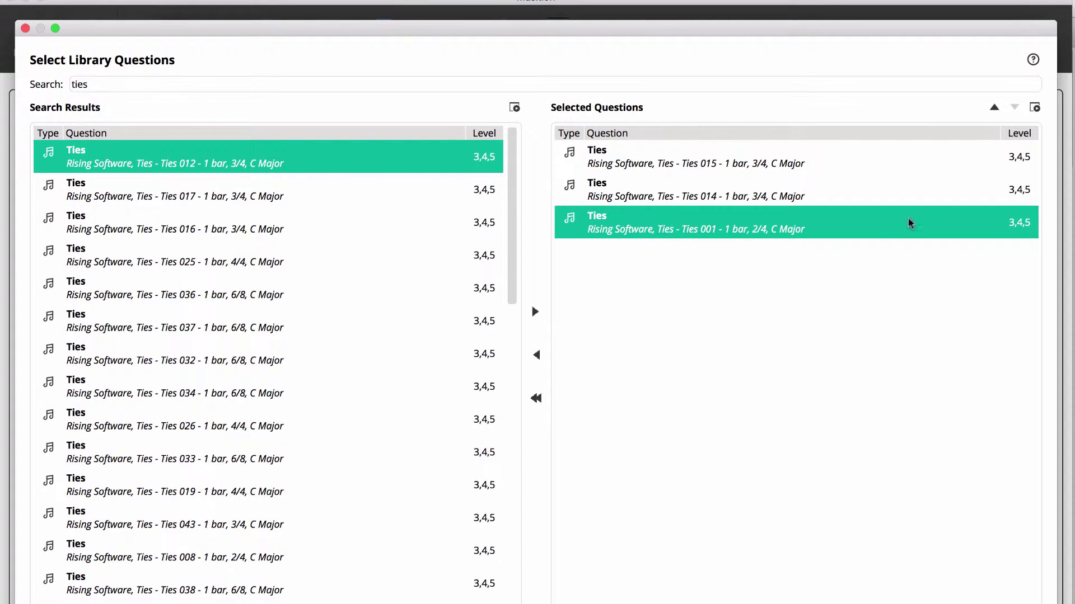
left_click(1034, 106)
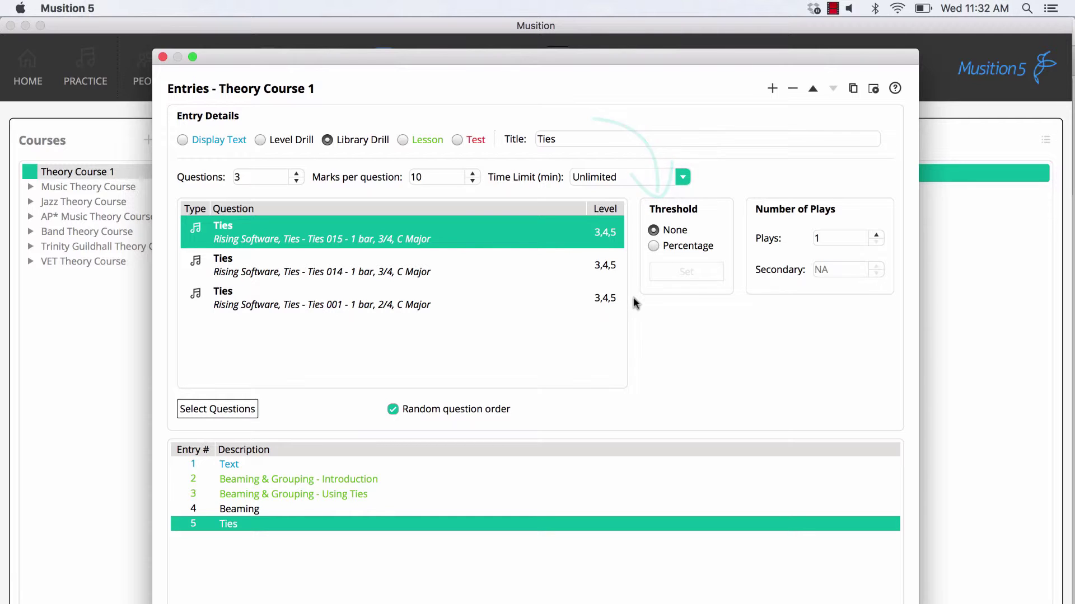
- Set the Ties drill threshold to Percentage: 50% to move backwards, 75% to move forward
left_click(691, 247)
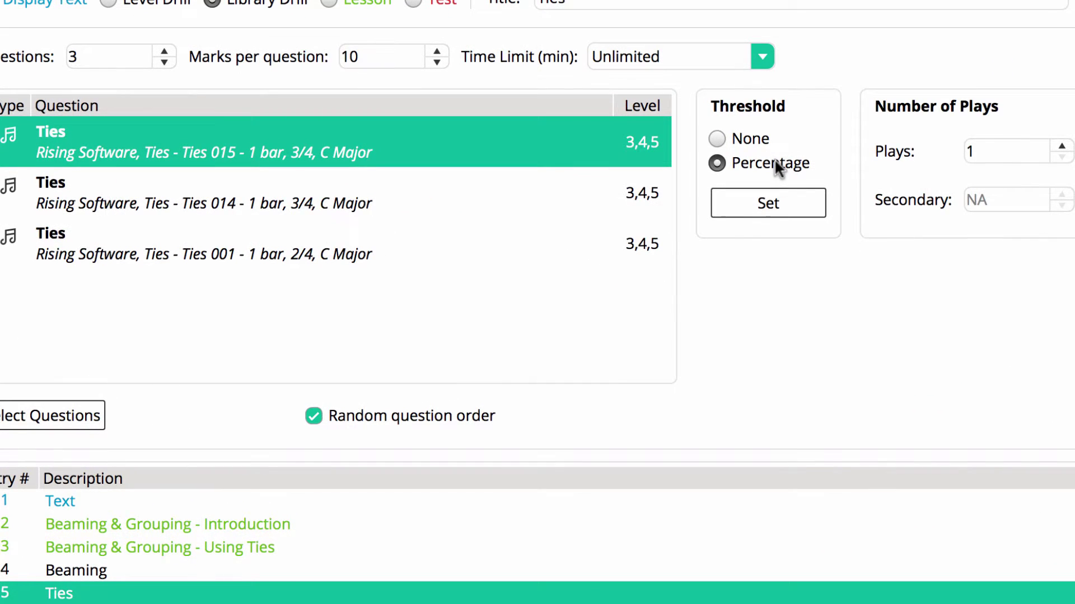
left_click(786, 198)
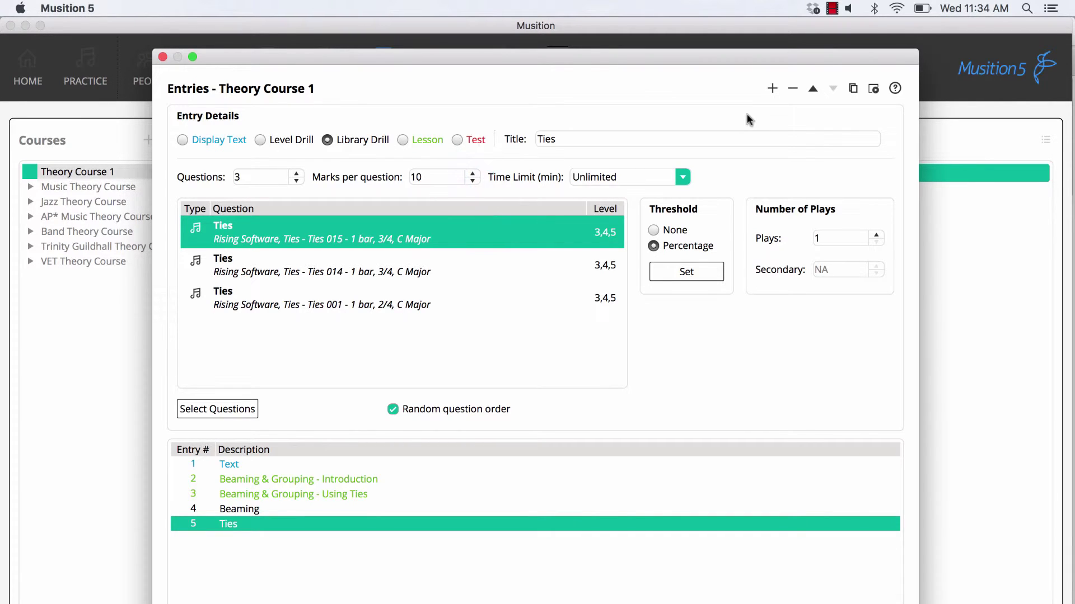
- Add a Test entry for Beaming & Ties Test, ticking require-pass-score and continue-after-maximum-attempts
left_click(775, 90)
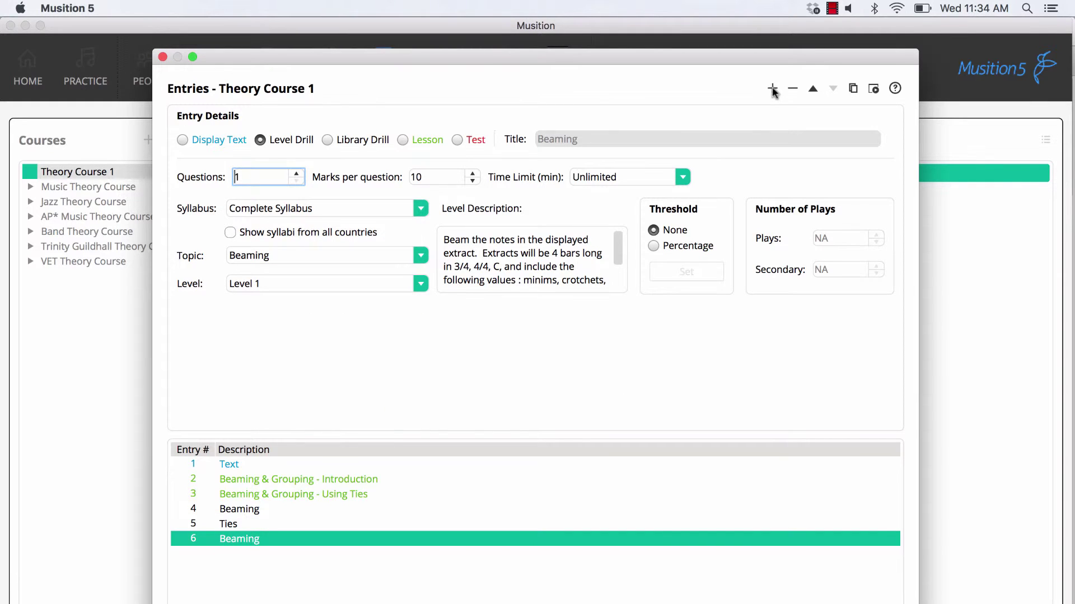
left_click(475, 140)
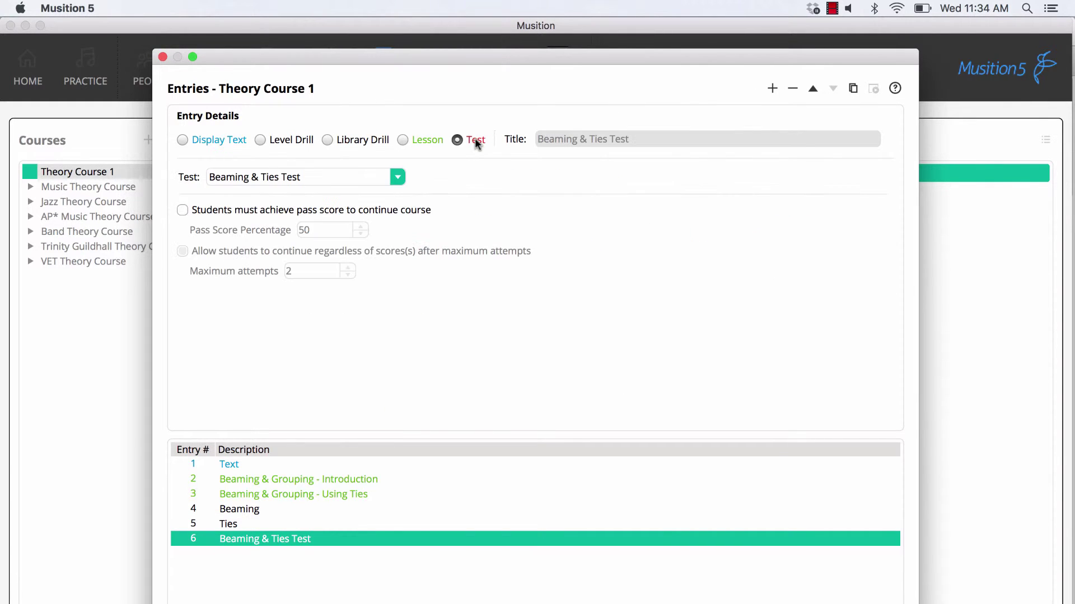
left_click(398, 178)
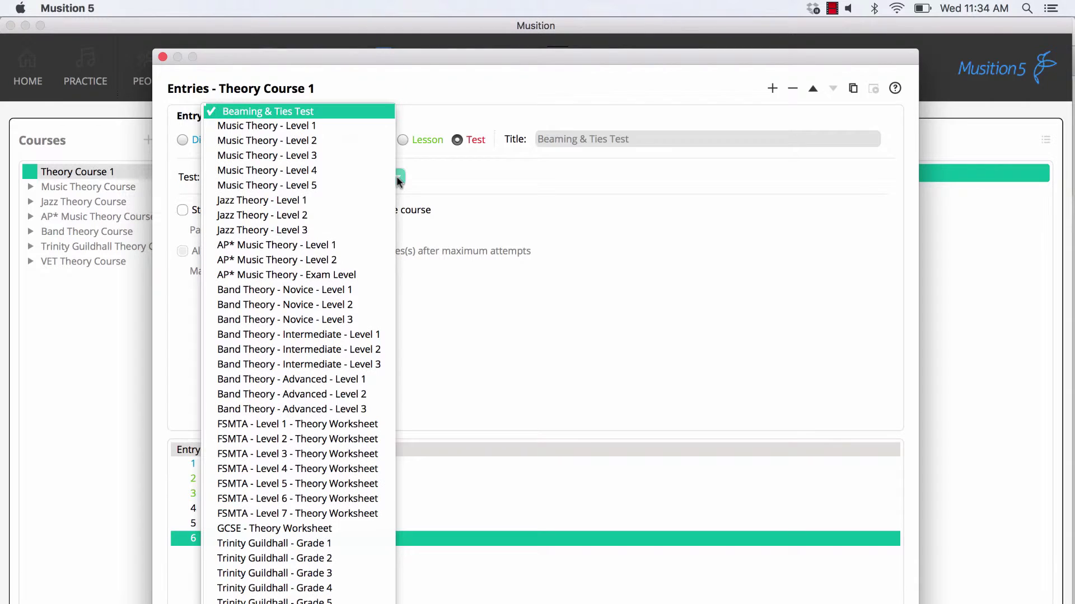
left_click(375, 107)
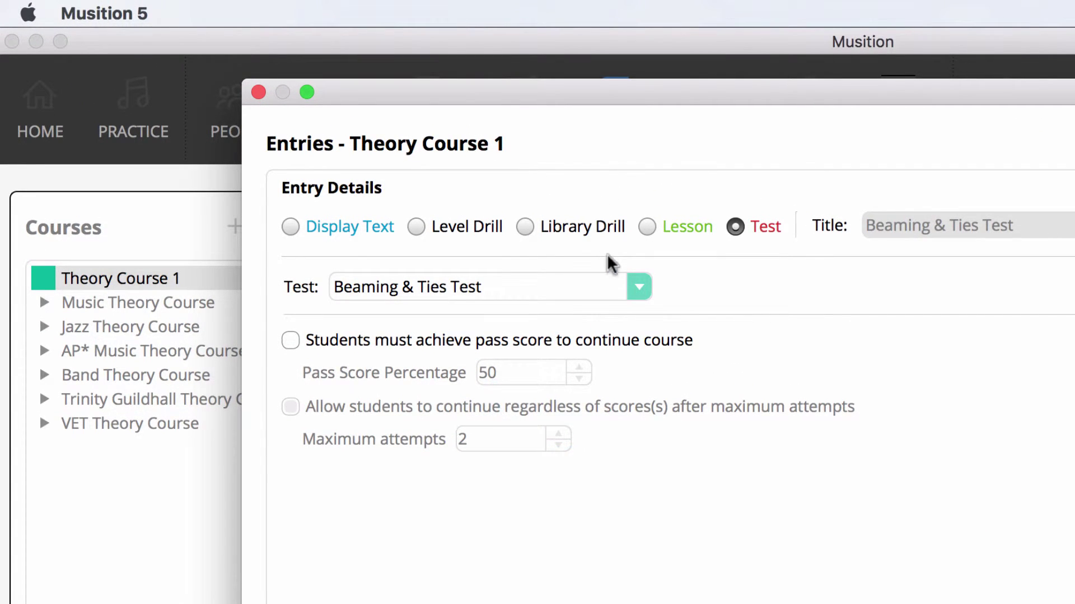
left_click(636, 336)
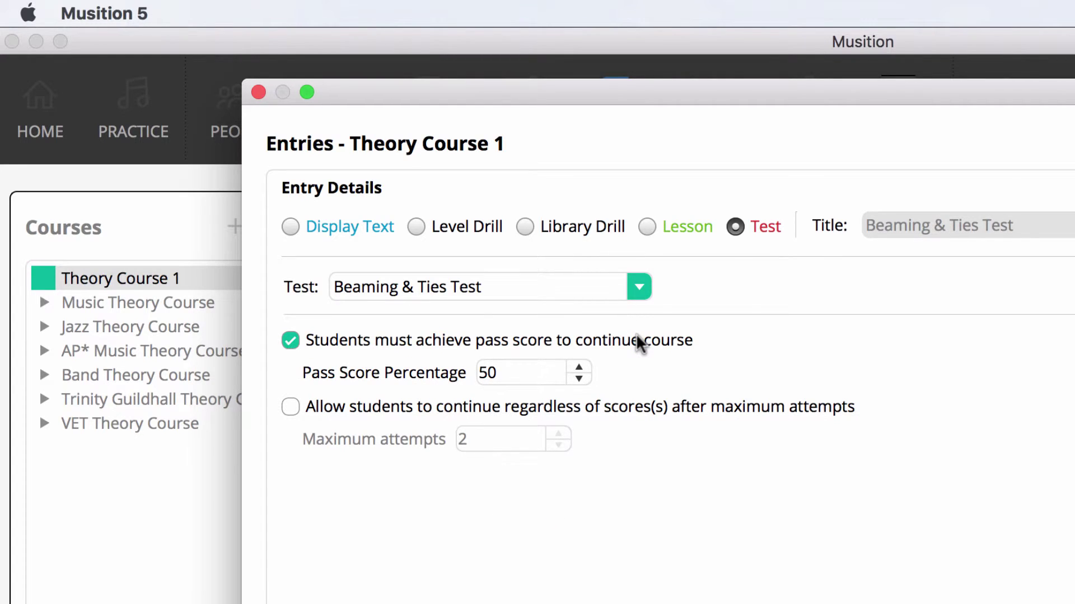
left_click(651, 409)
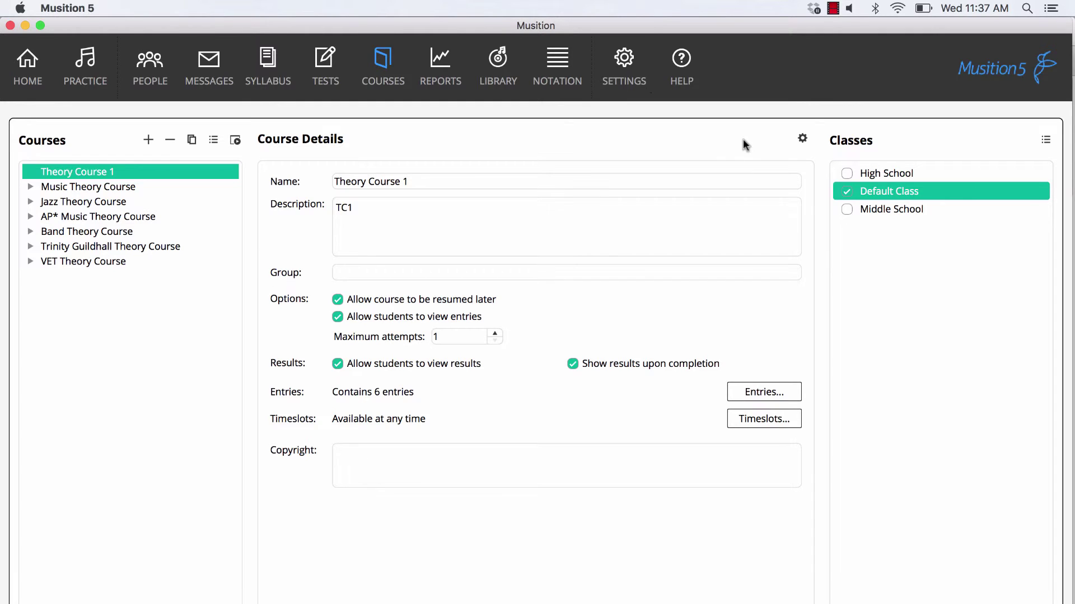
- Tick the High School and Middle School classes for Theory Course 1
left_click(847, 174)
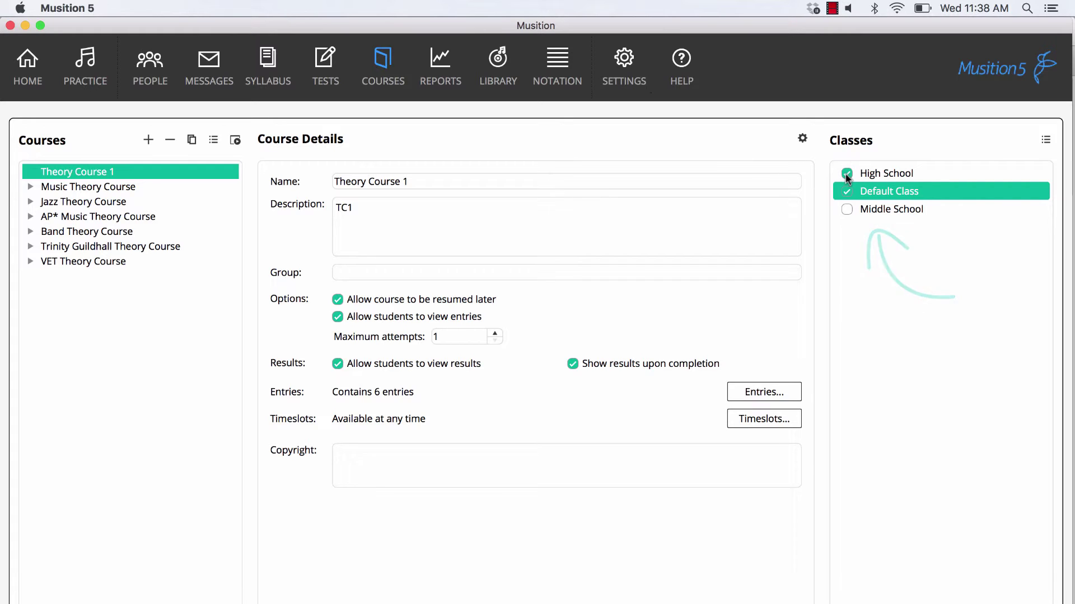
left_click(847, 211)
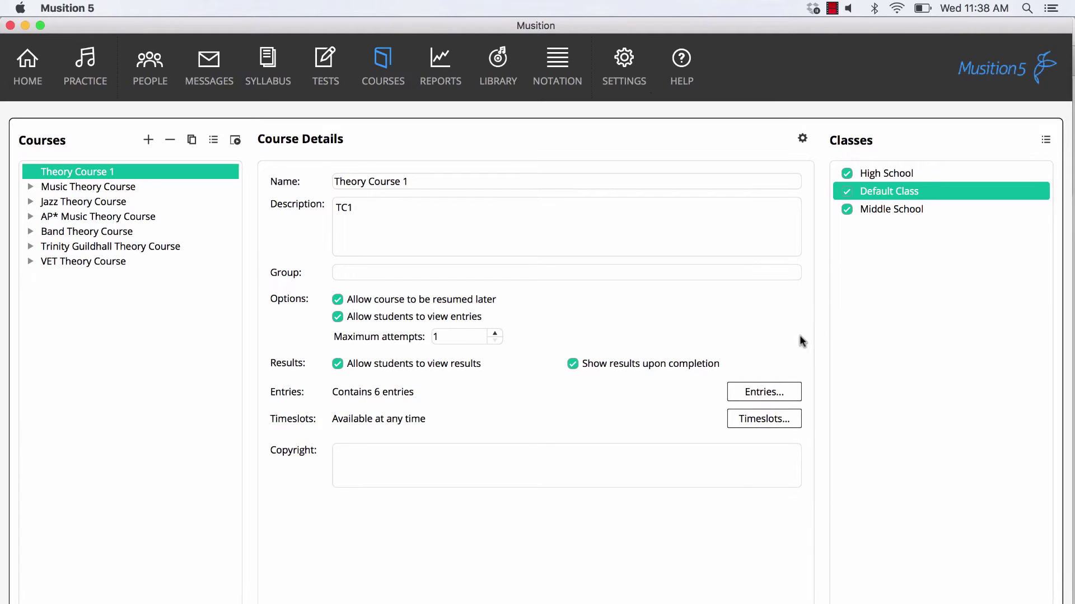
- Add a date-range timeslot from 3/23/16 to 3/30/16, available any time of day
left_click(748, 417)
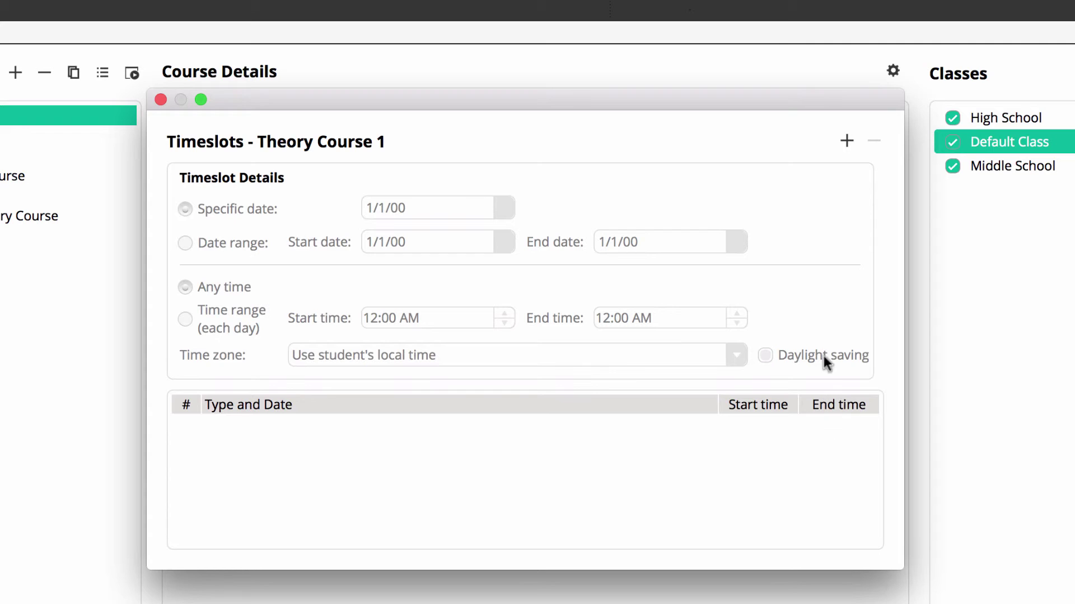
left_click(843, 140)
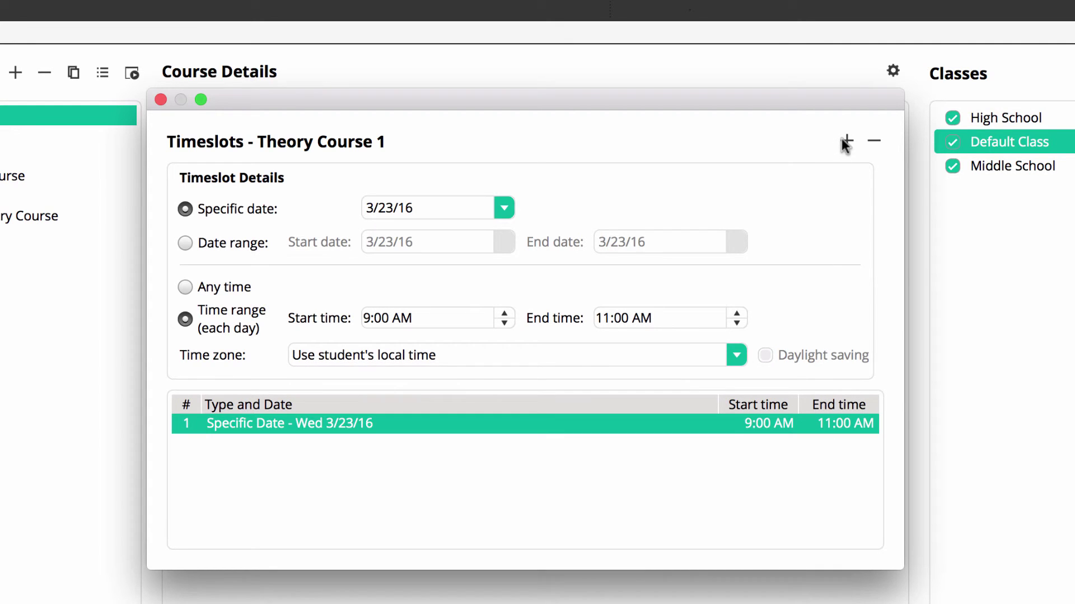
left_click(251, 244)
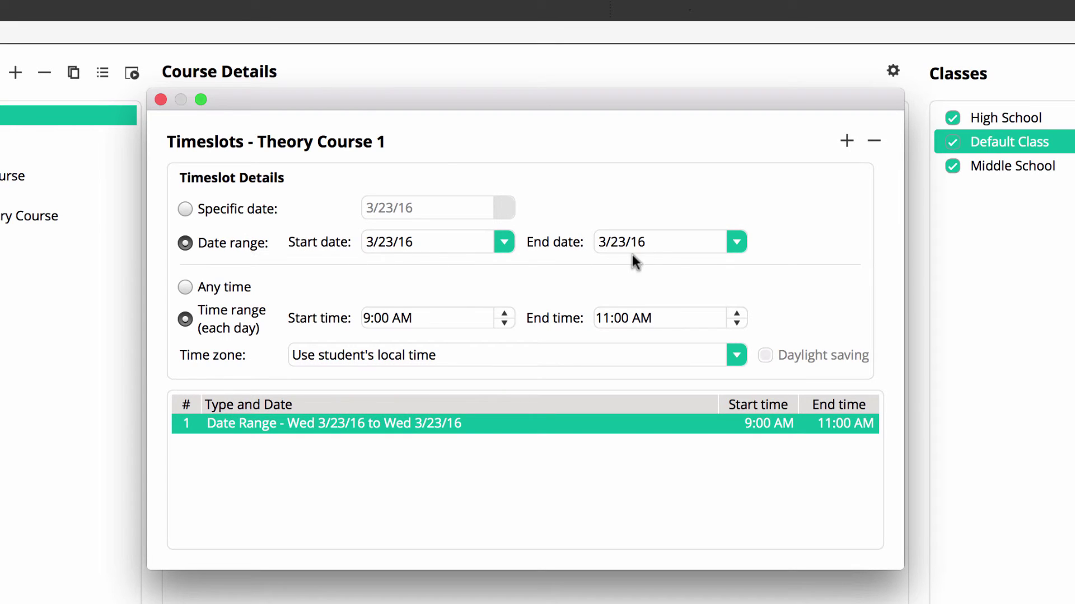
left_click(736, 242)
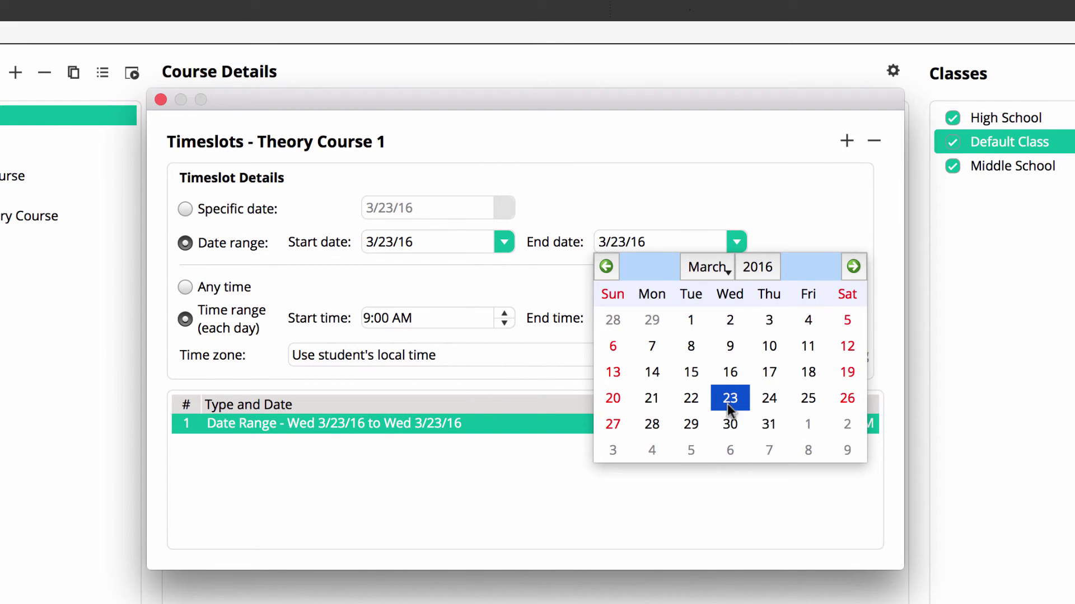
left_click(732, 426)
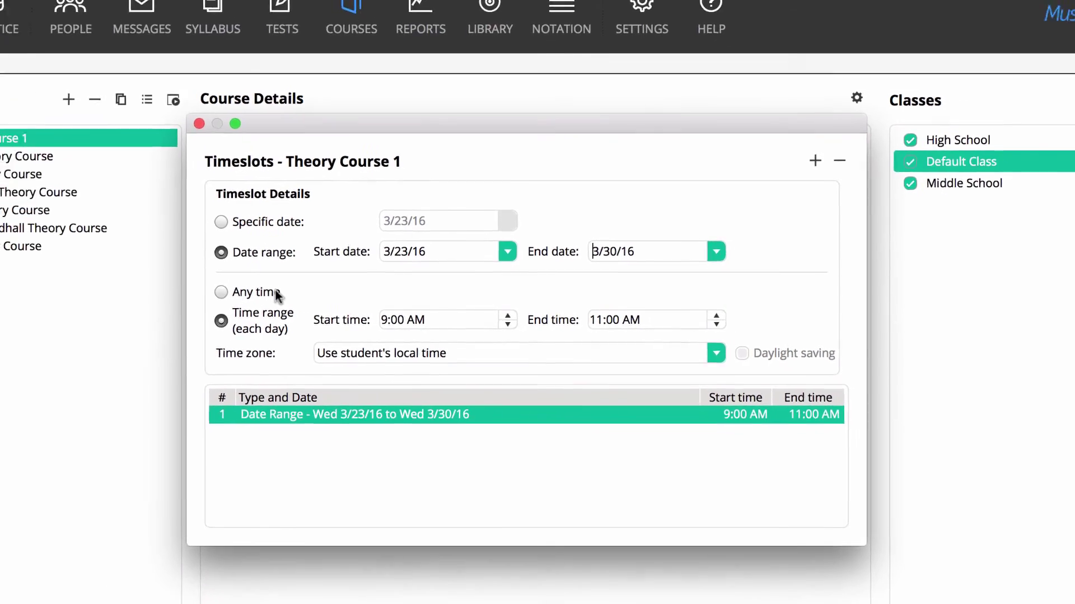
left_click(247, 289)
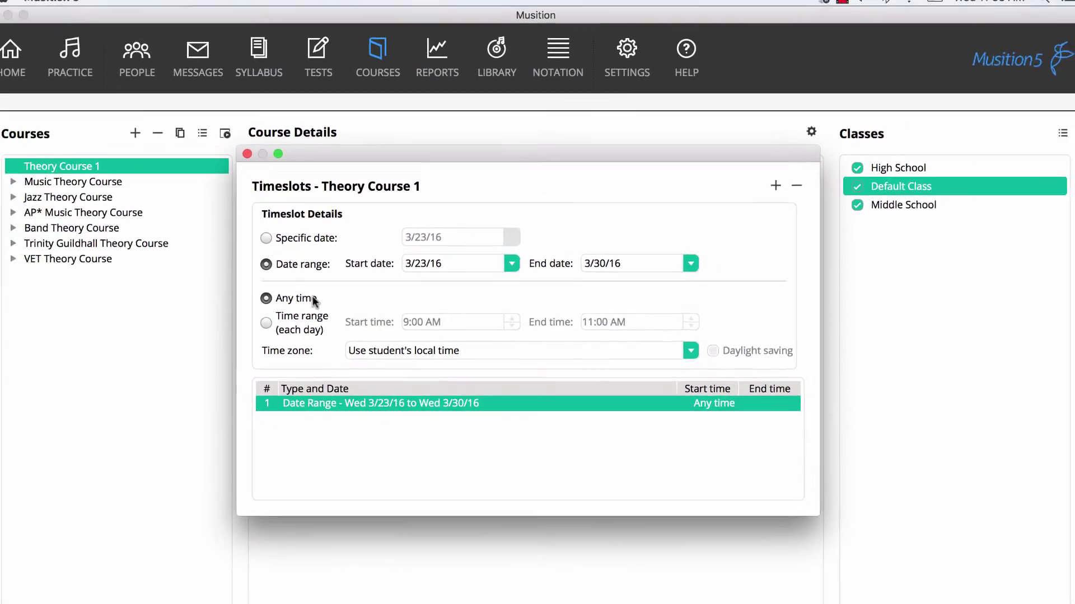